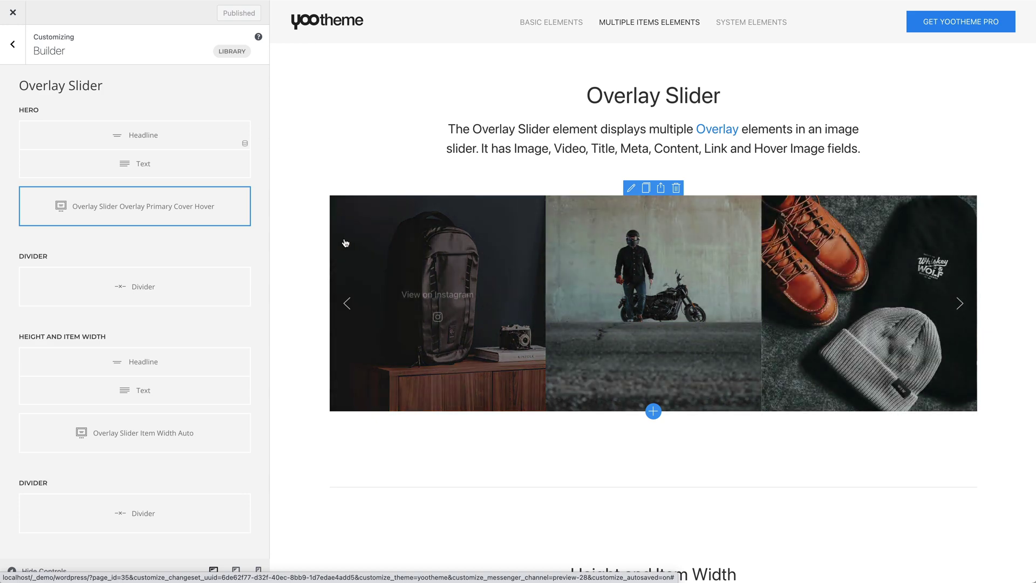
- Open the hero overlay slider's first item and review its image, title, meta, content, link and hover image fields
click(226, 217)
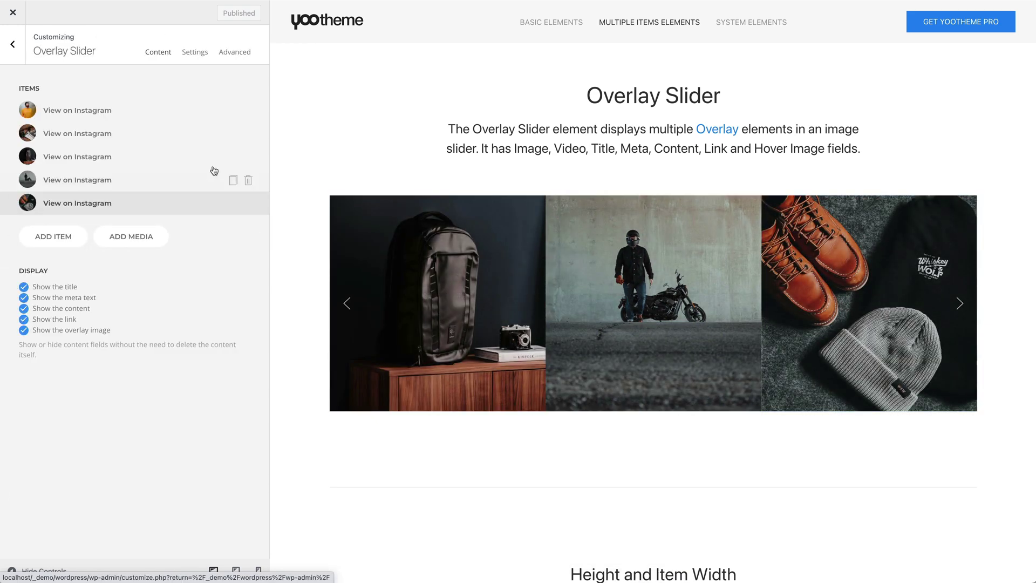
click(204, 110)
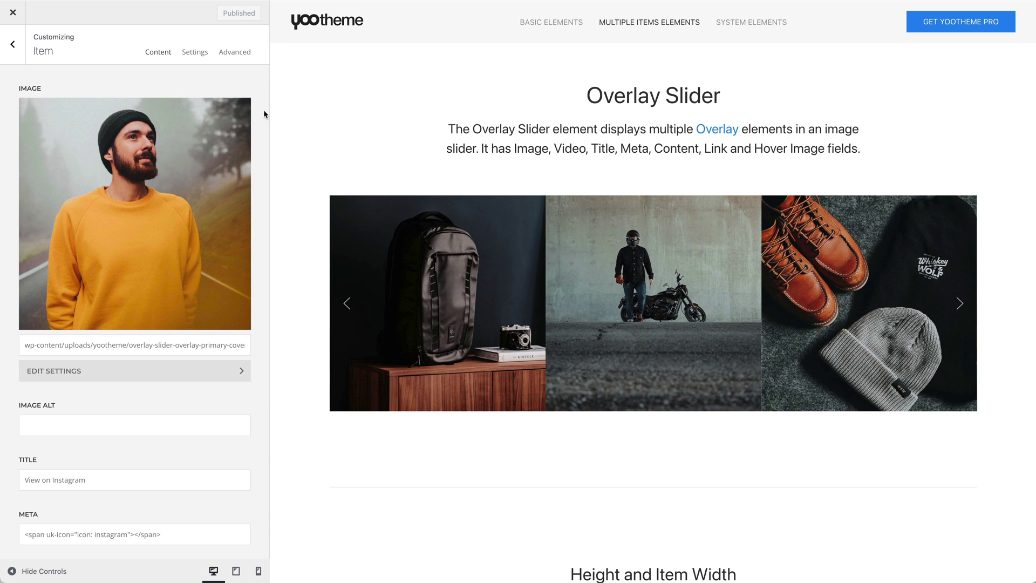
scroll(264, 113, down, 10)
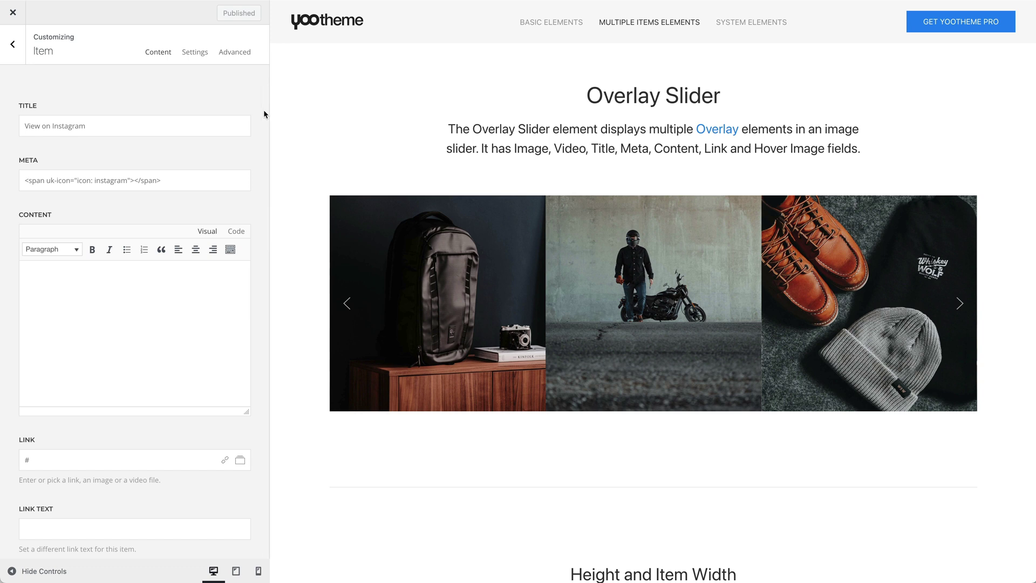
scroll(263, 113, down, 4)
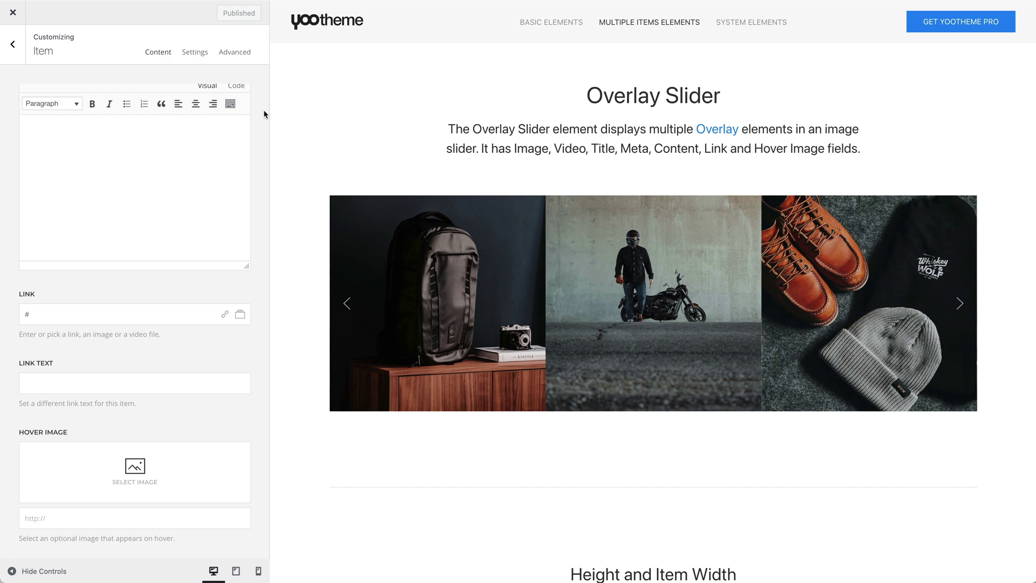
- Open the settings of the Height and Item Width slider and preview it at phone, tablet and desktop sizes
scroll(295, 114, down, 9)
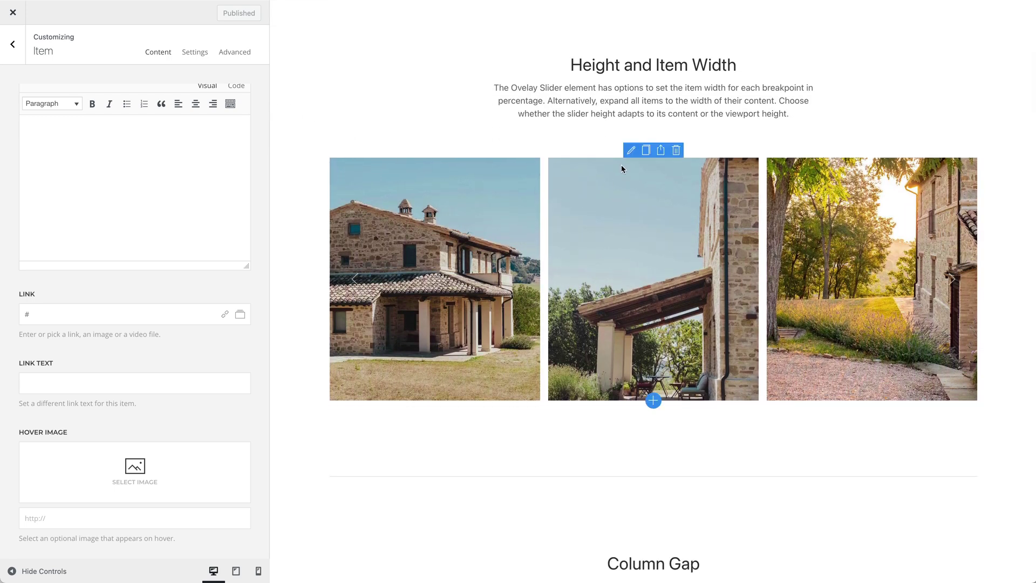
click(629, 151)
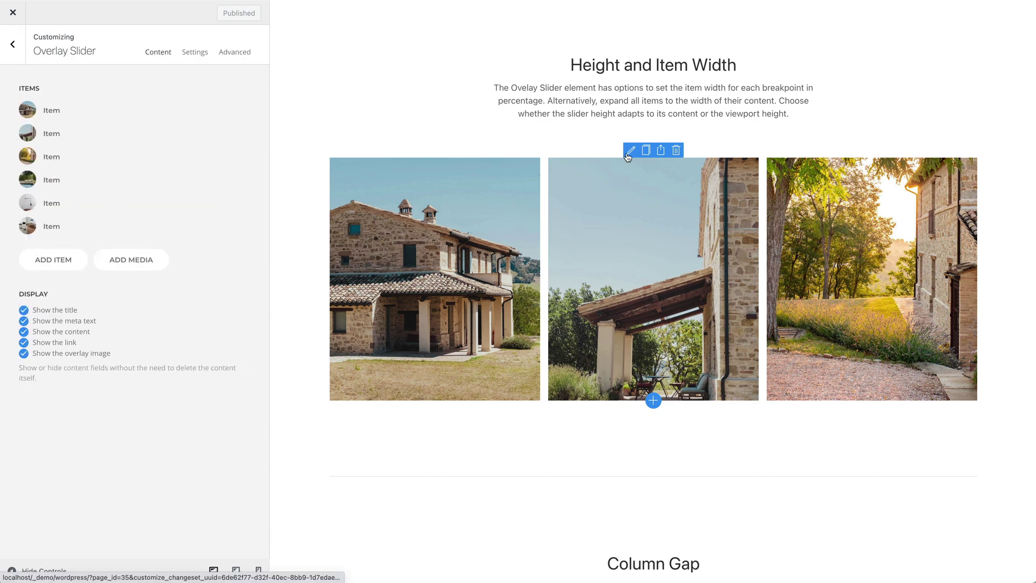
click(197, 53)
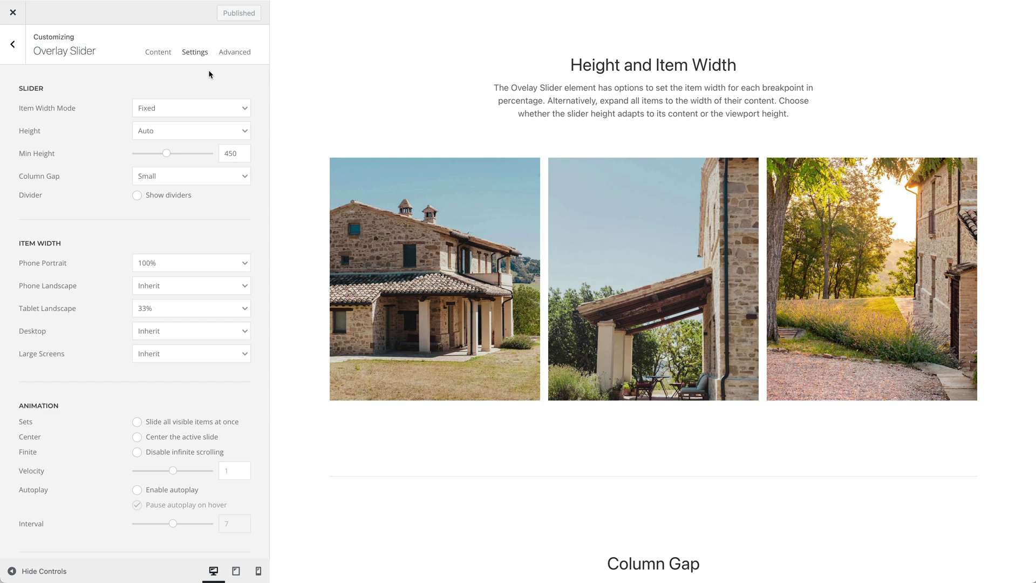
click(258, 571)
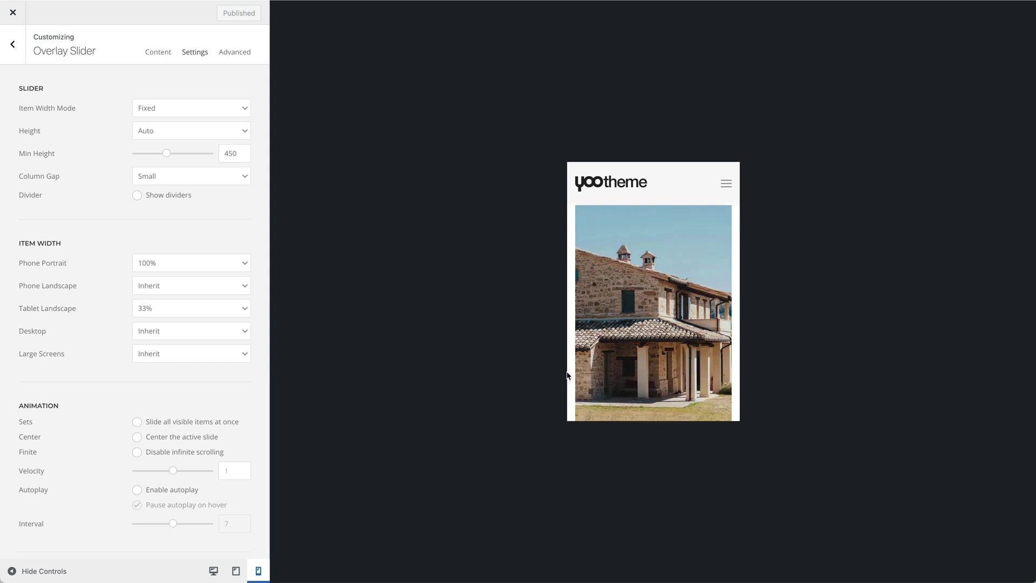
click(236, 571)
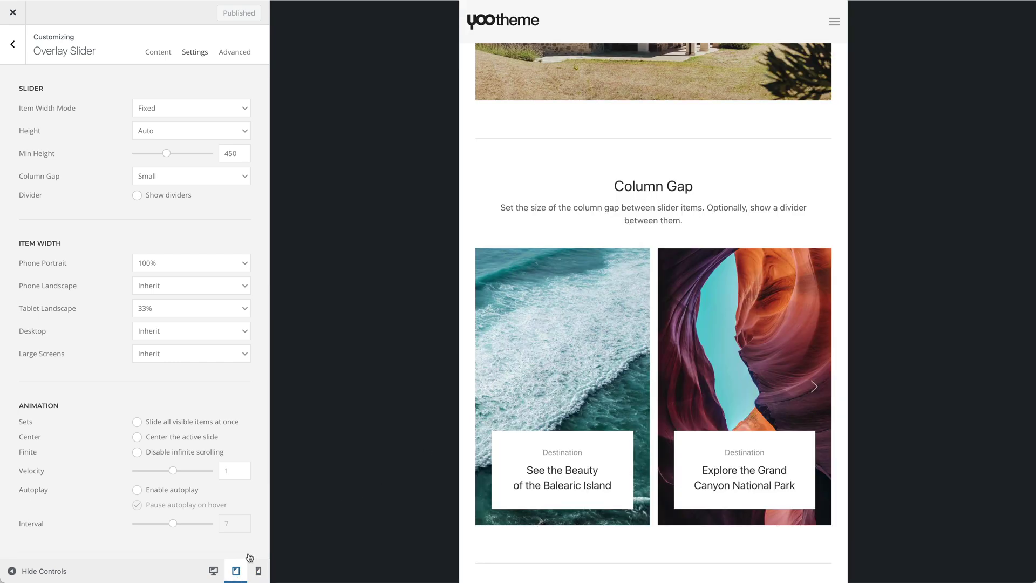
scroll(463, 237, up, 6)
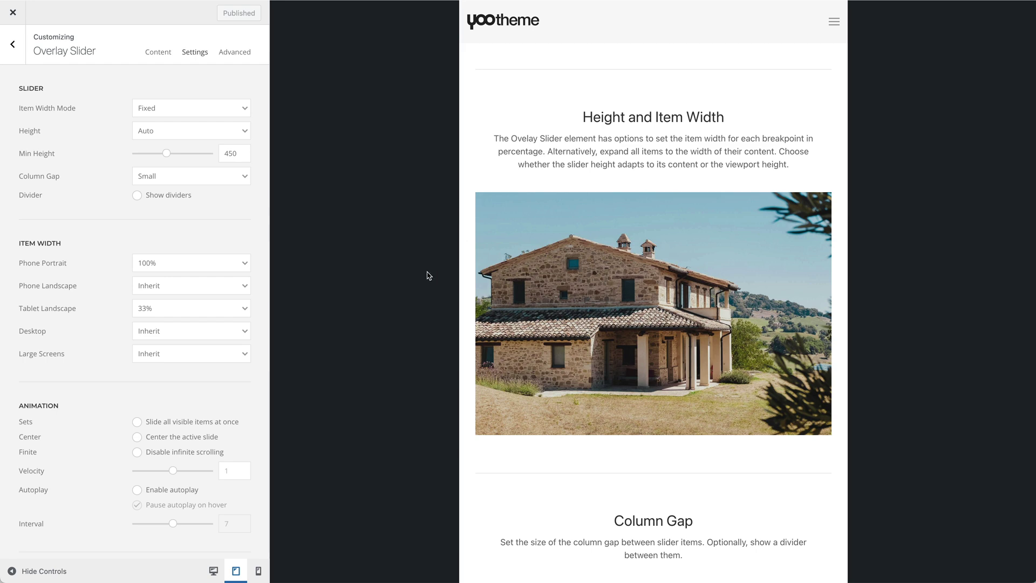
click(215, 570)
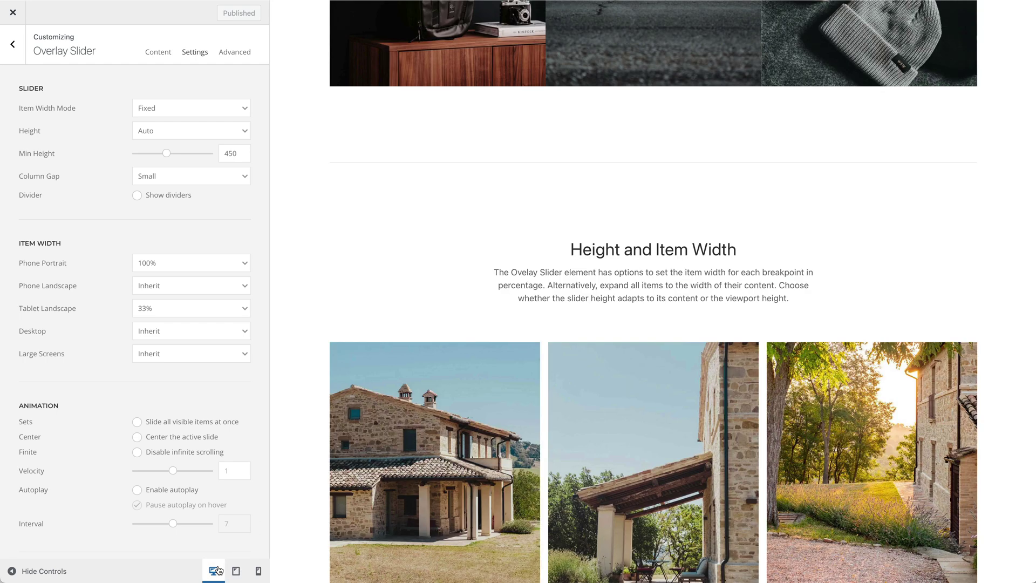
scroll(304, 539, down, 3)
scroll(305, 539, down, 2)
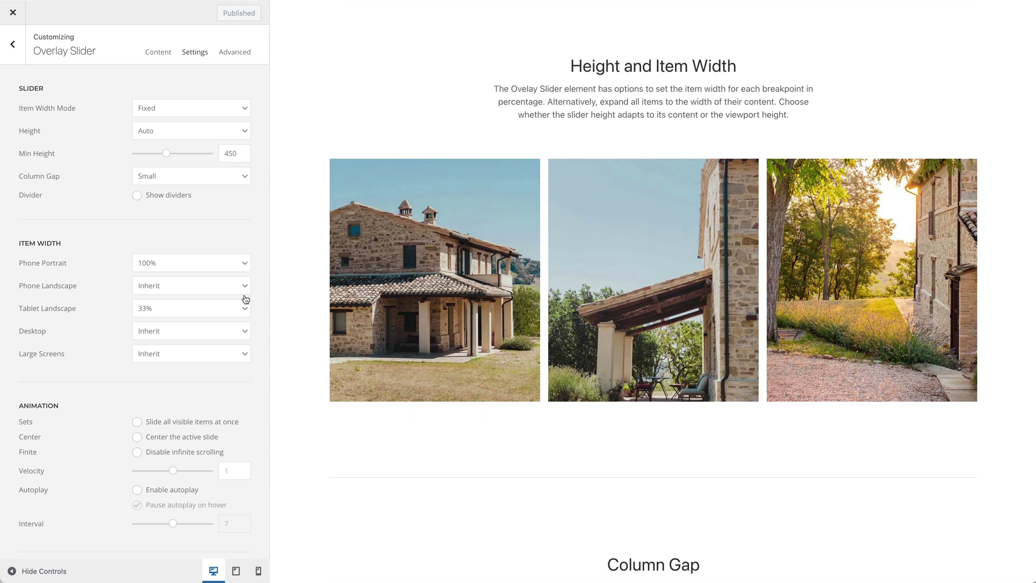
- Try the Viewport (Minus 20%) height on the Height and Item Width slider, check the preview, and set the height back to Auto
click(218, 135)
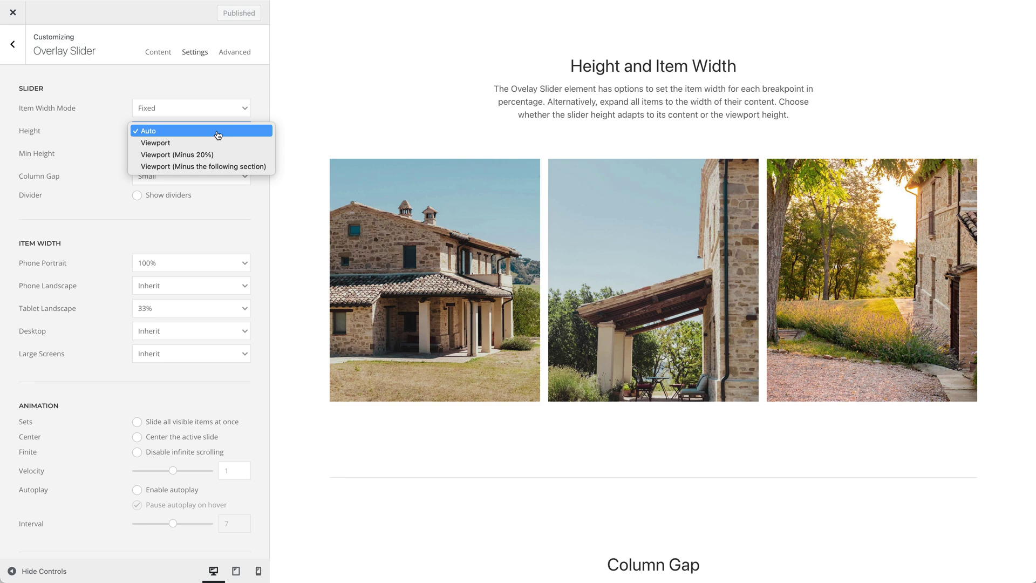
click(220, 155)
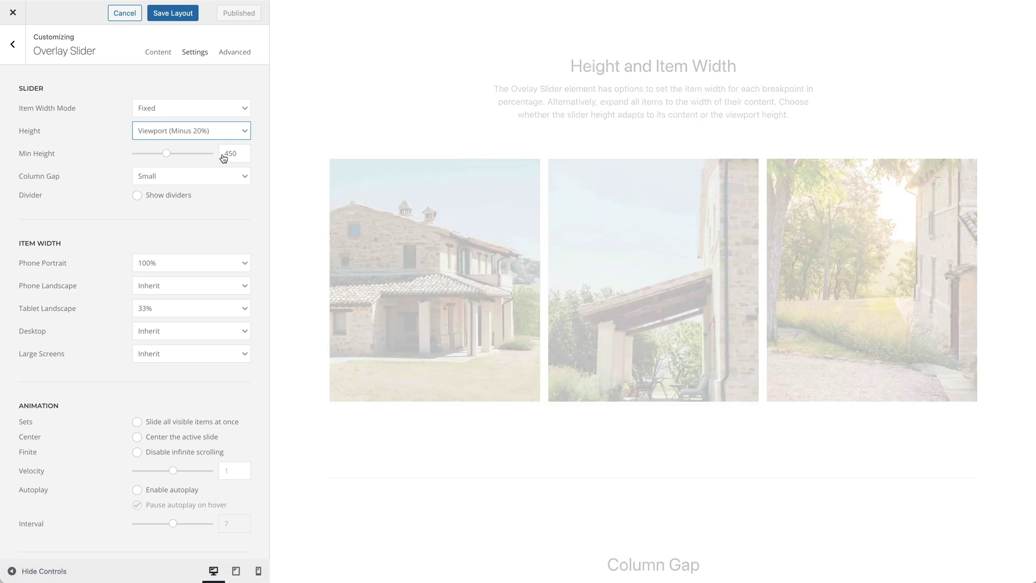
scroll(288, 154, down, 2)
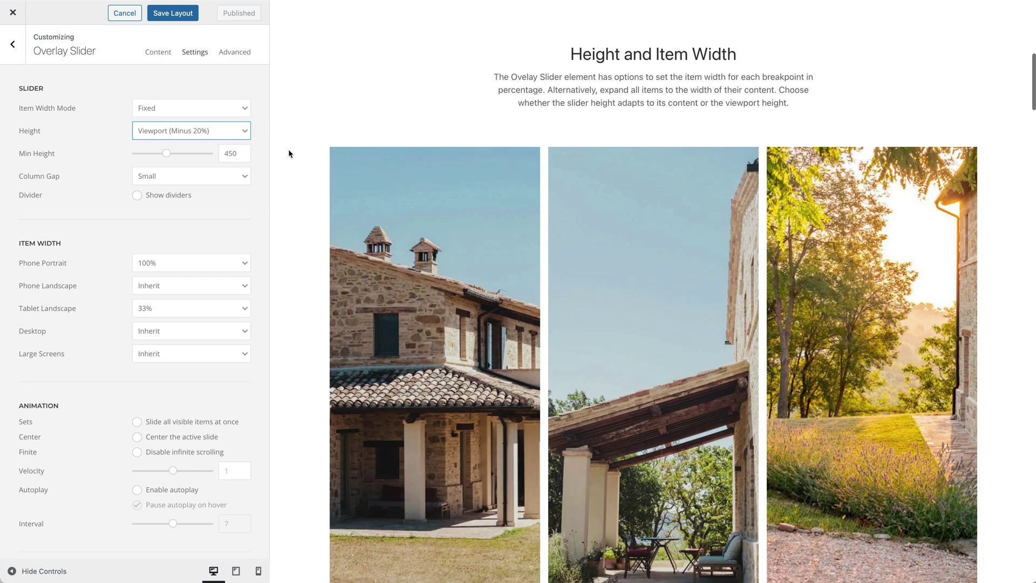
scroll(289, 151, up, 2)
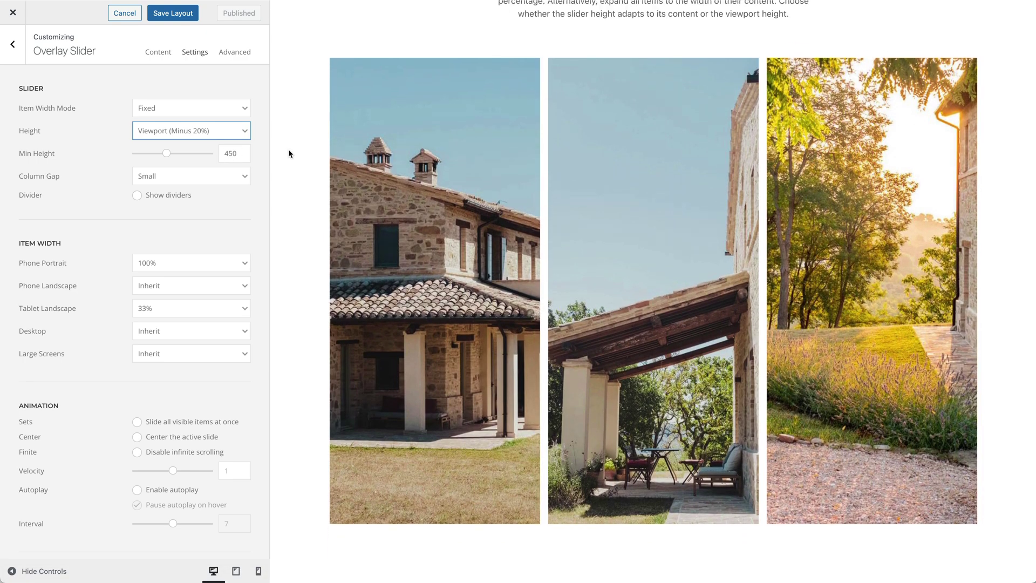
click(230, 134)
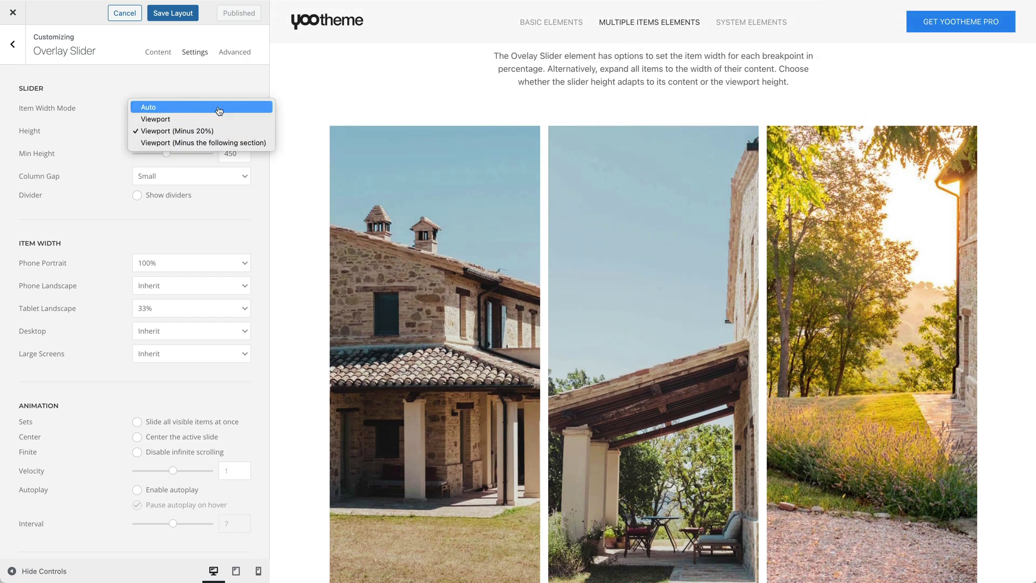
click(219, 108)
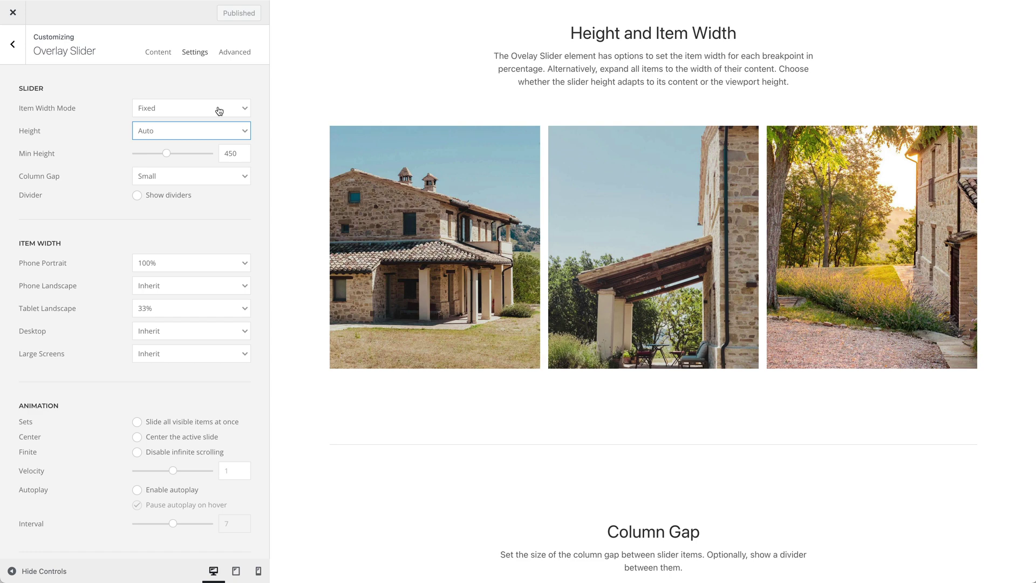
- Set the slider's item width mode to Auto and advance the preview by two slides
click(219, 111)
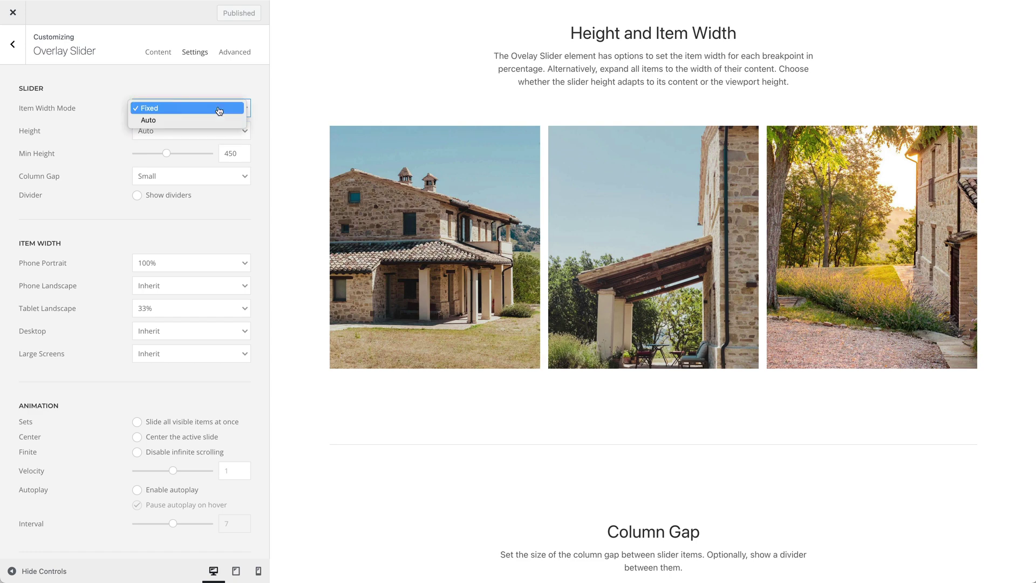
click(217, 120)
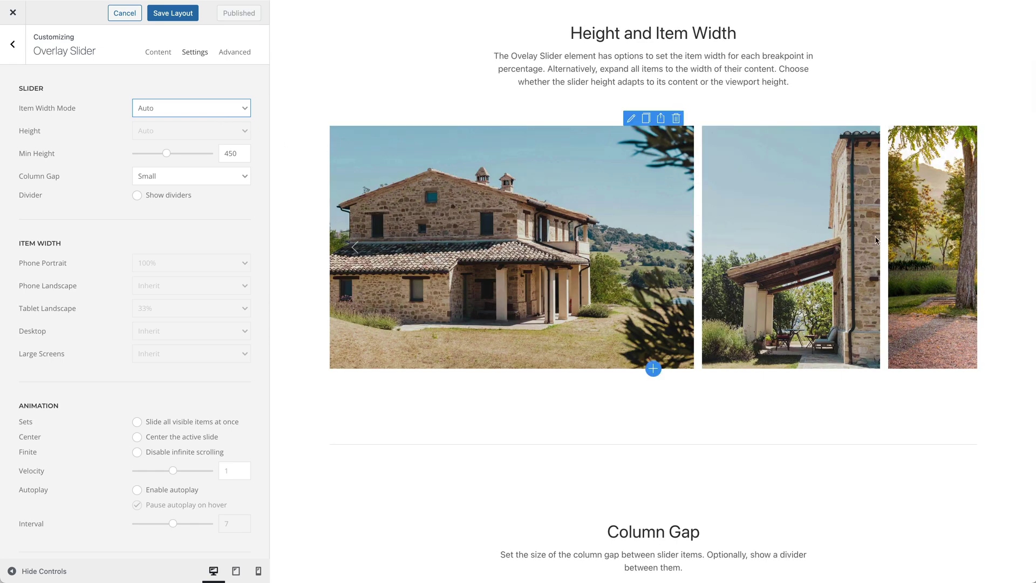
click(950, 246)
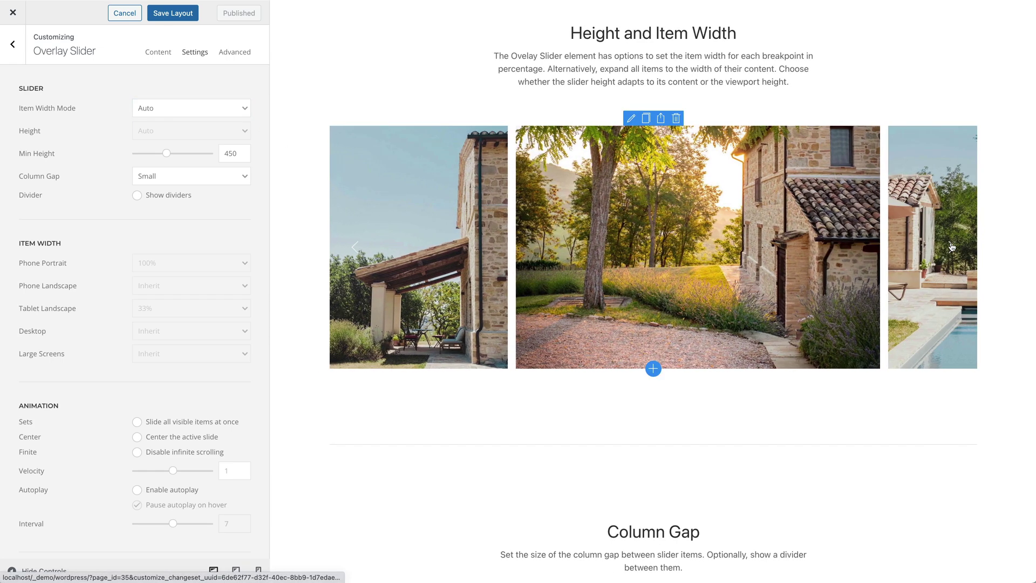
click(952, 246)
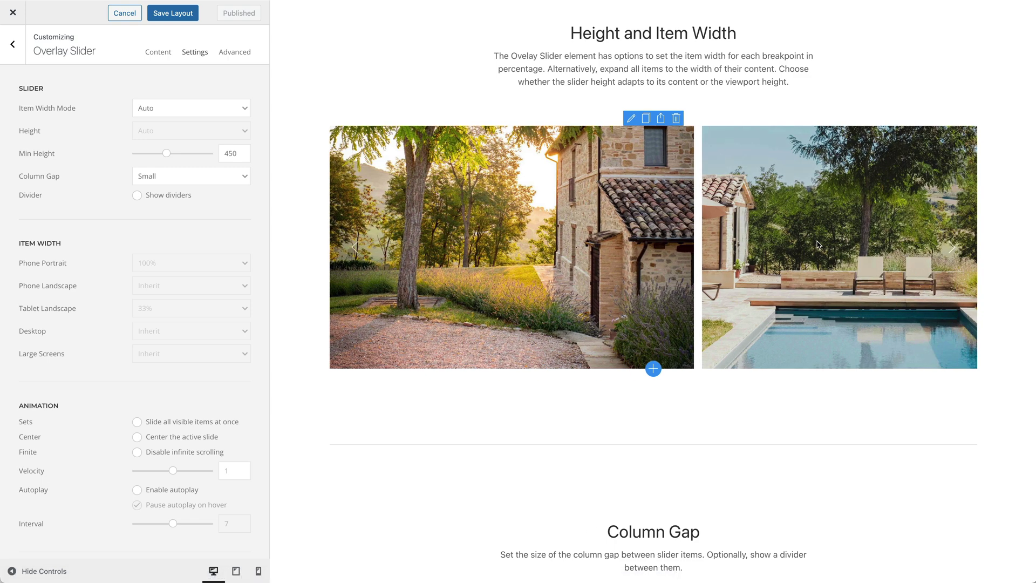
- Open the settings of the Column Gap slider and review the available column gap sizes
scroll(817, 244, down, 9)
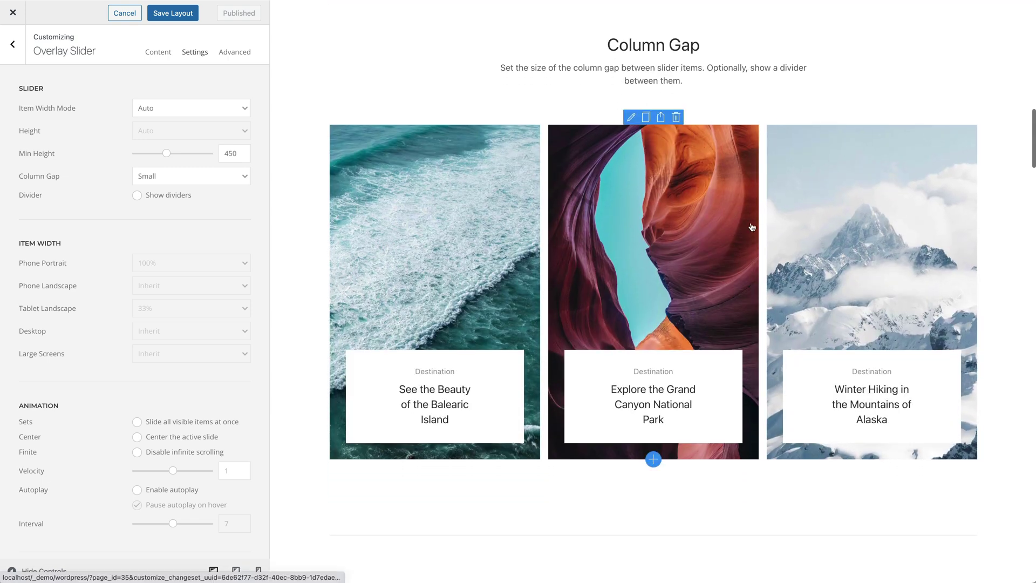
click(630, 118)
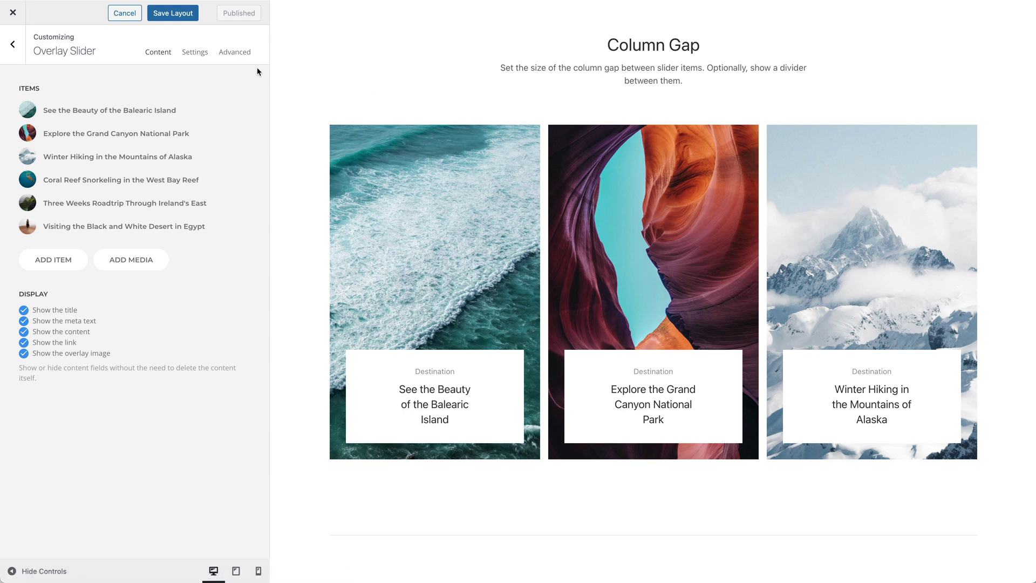
click(195, 52)
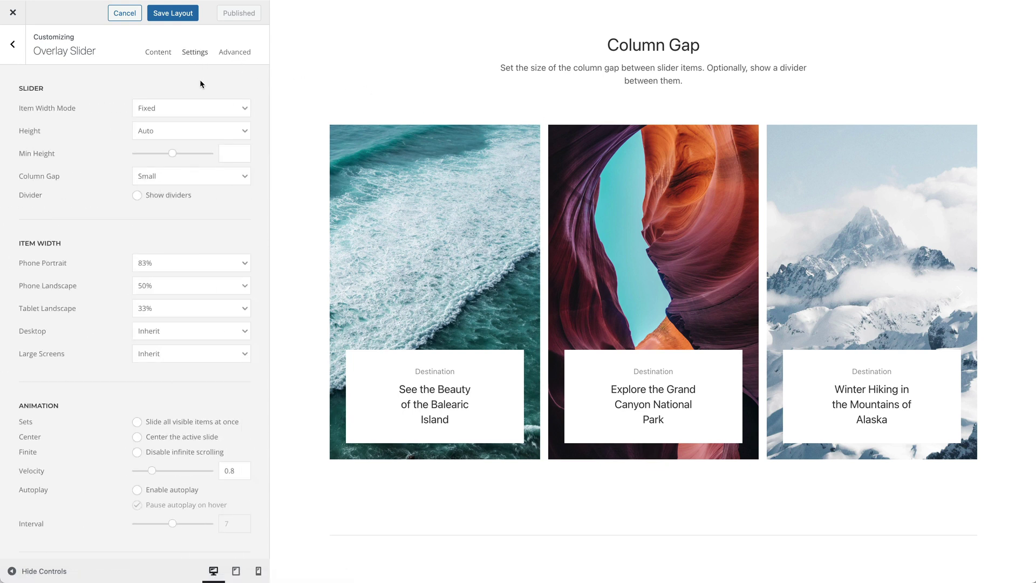
click(215, 176)
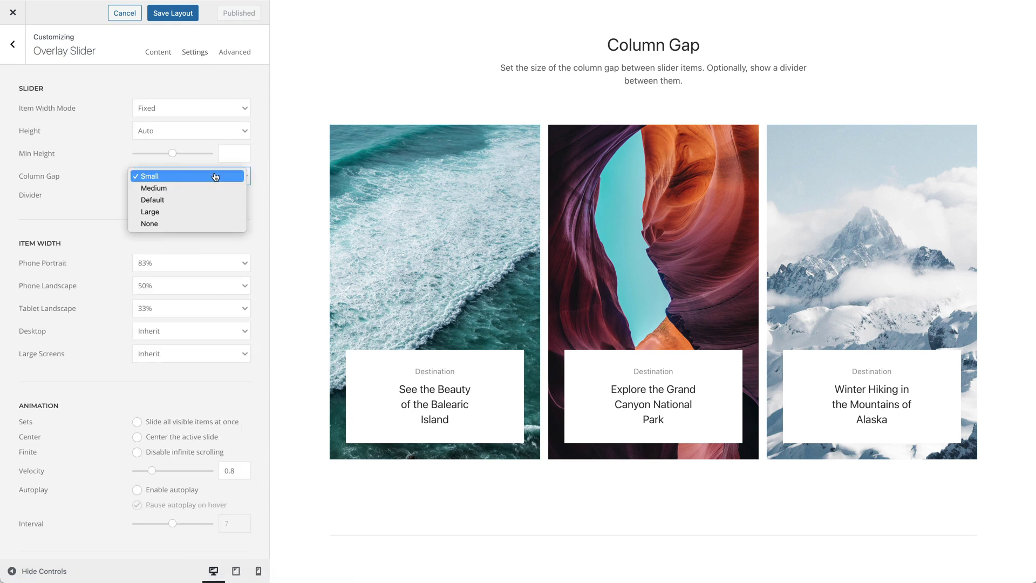
click(290, 174)
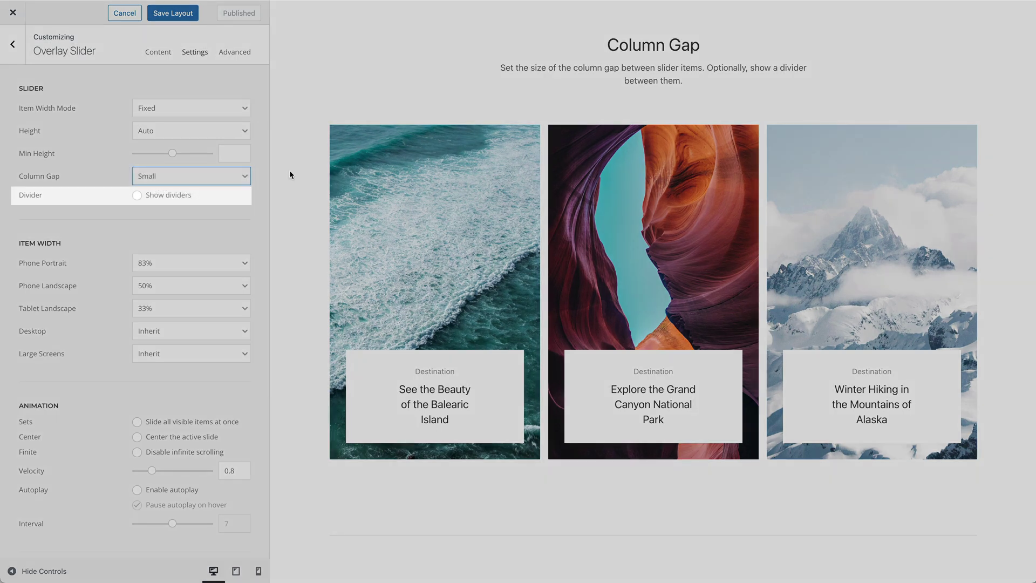
- Open the Slide All Items slider's settings at its animation options
scroll(290, 169, down, 10)
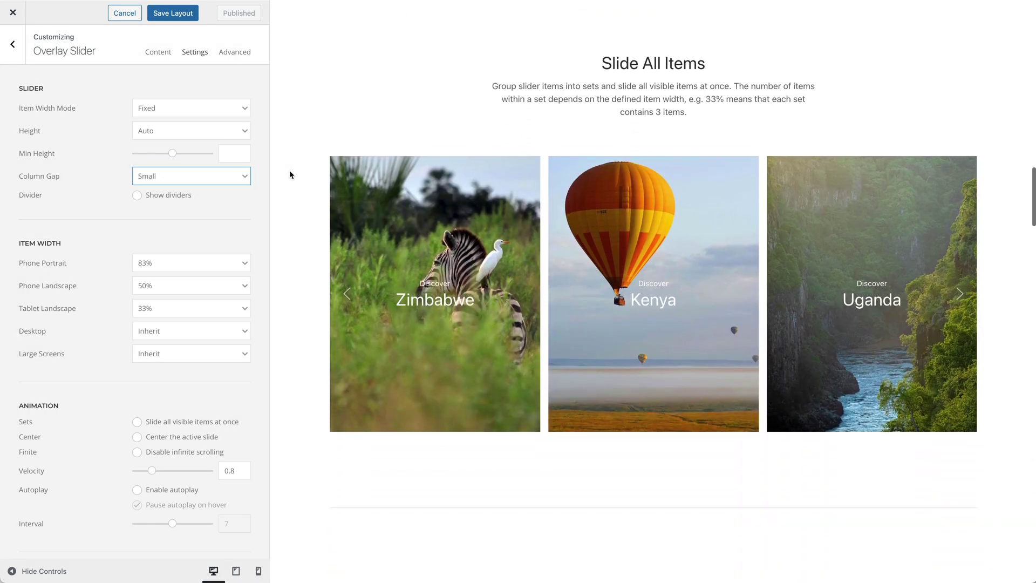
mouse_move(632, 213)
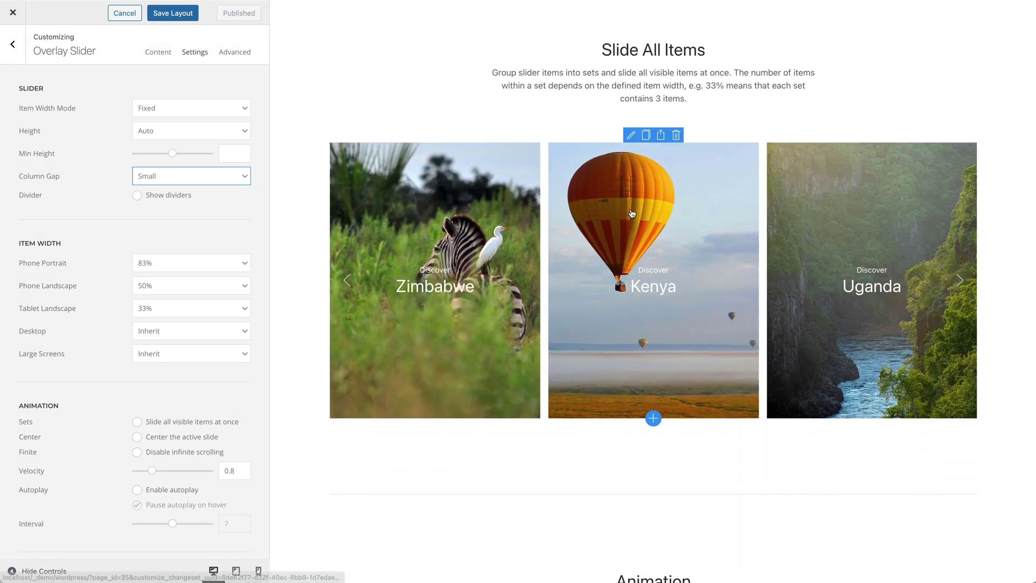
click(631, 136)
click(194, 57)
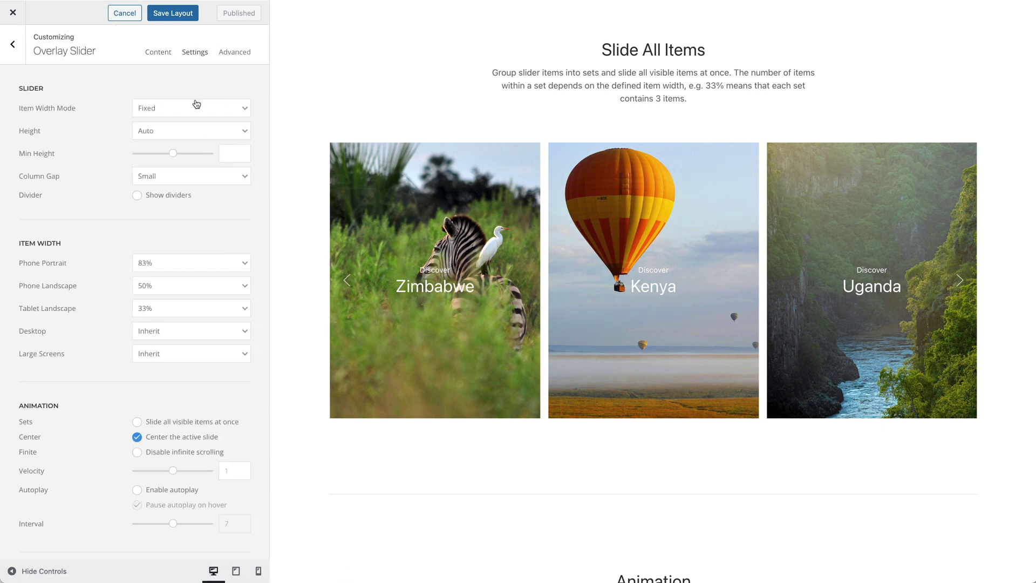
scroll(197, 103, down, 3)
scroll(197, 103, down, 2)
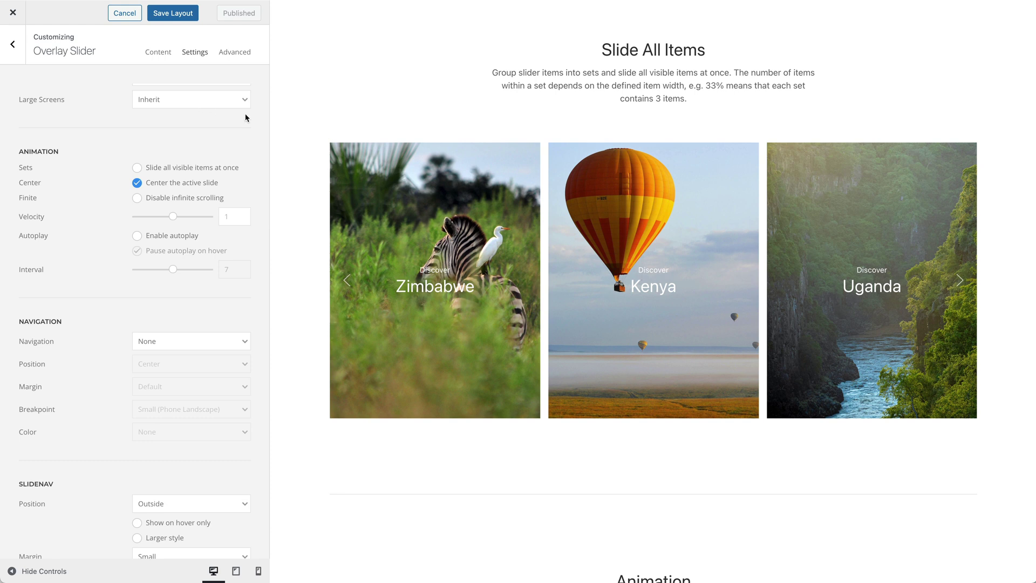
- Enable sliding all visible items at once, advancing the slider before and after the change to compare its movement
click(959, 281)
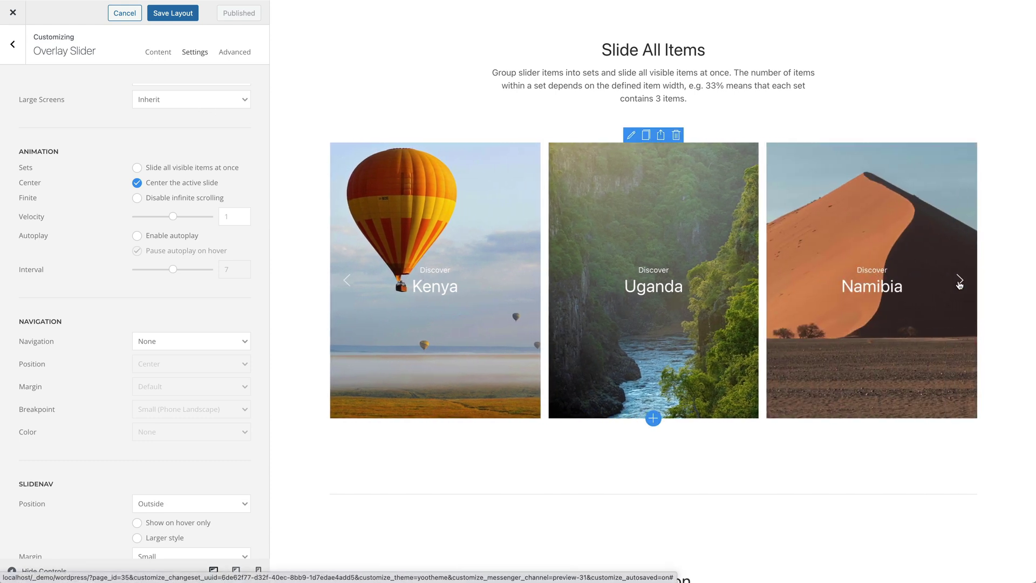
click(959, 281)
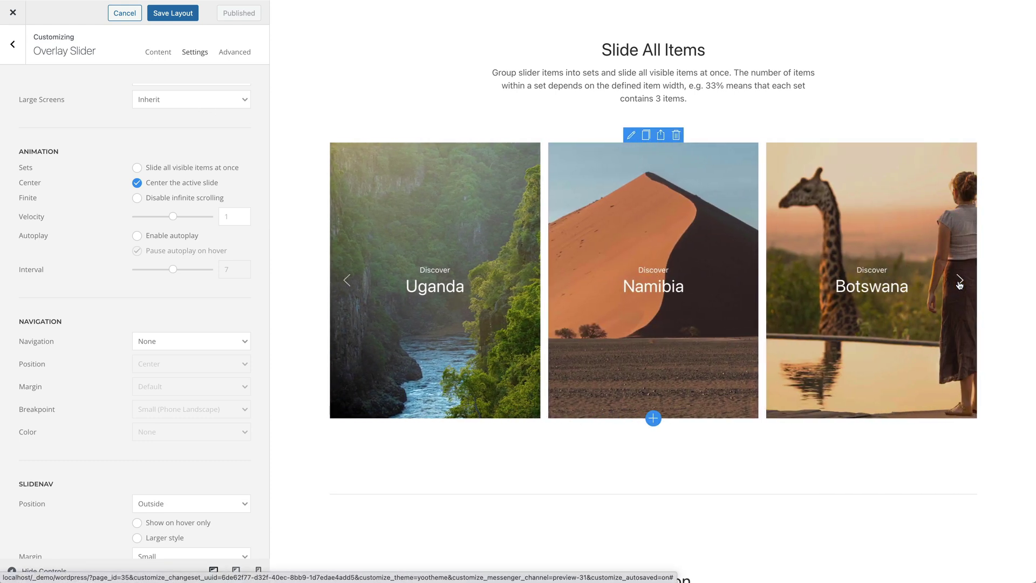
click(233, 172)
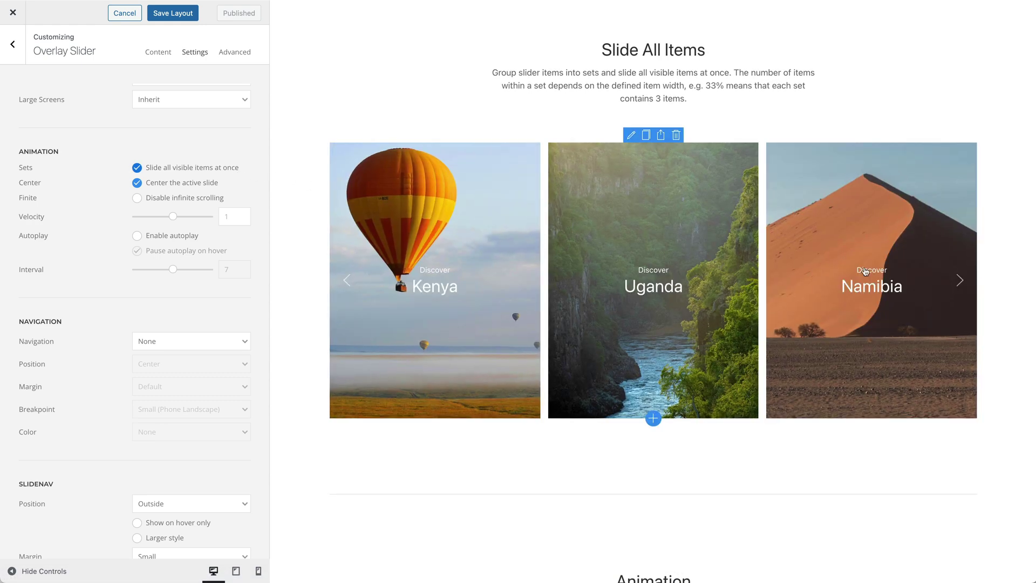
click(958, 280)
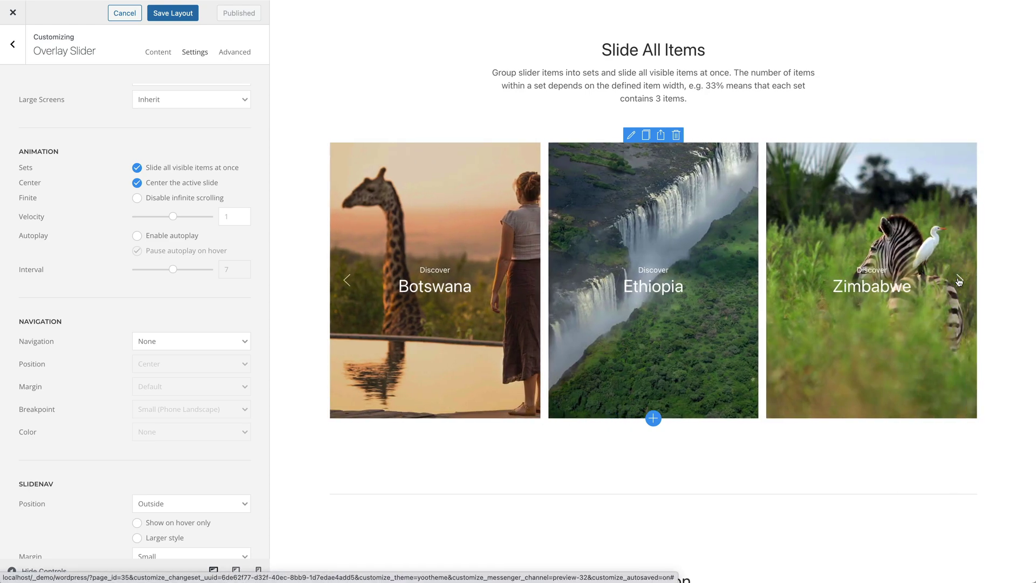
- Advance the Slide All Items slider by one set and review its item width settings
click(958, 279)
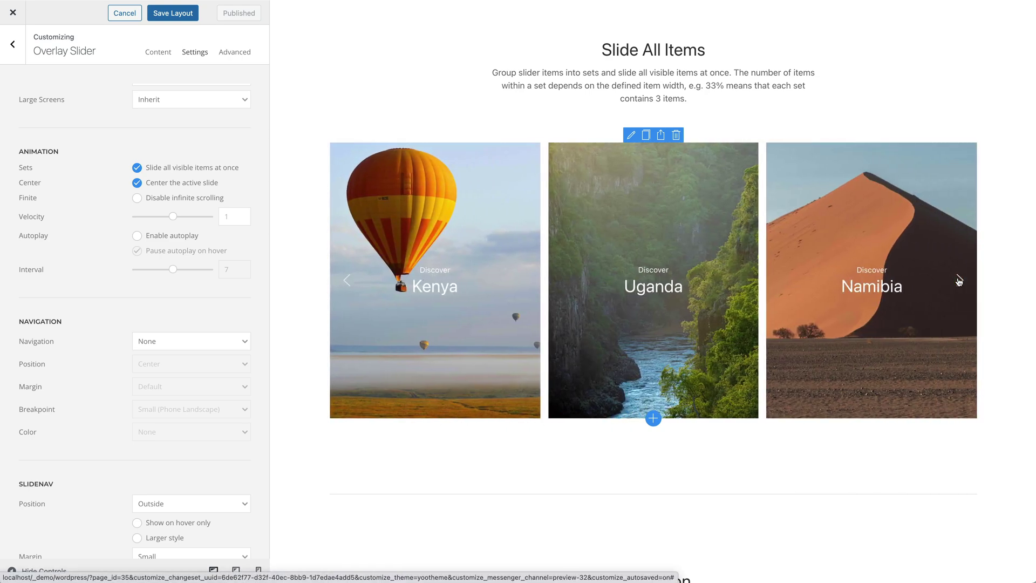
scroll(257, 229, up, 4)
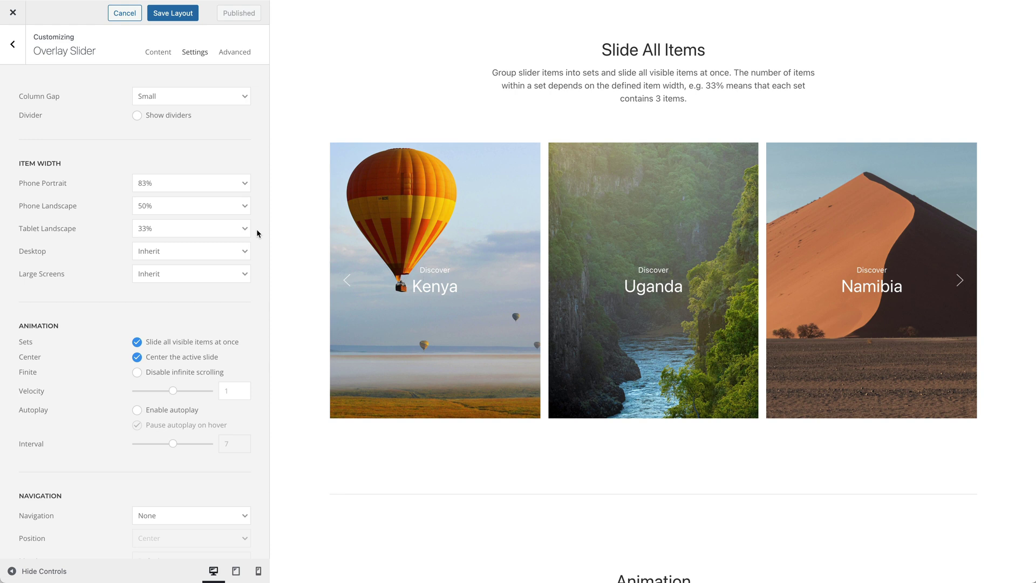
- In the Animation section's slider settings, center the active slide and enable autoplay
scroll(301, 232, down, 10)
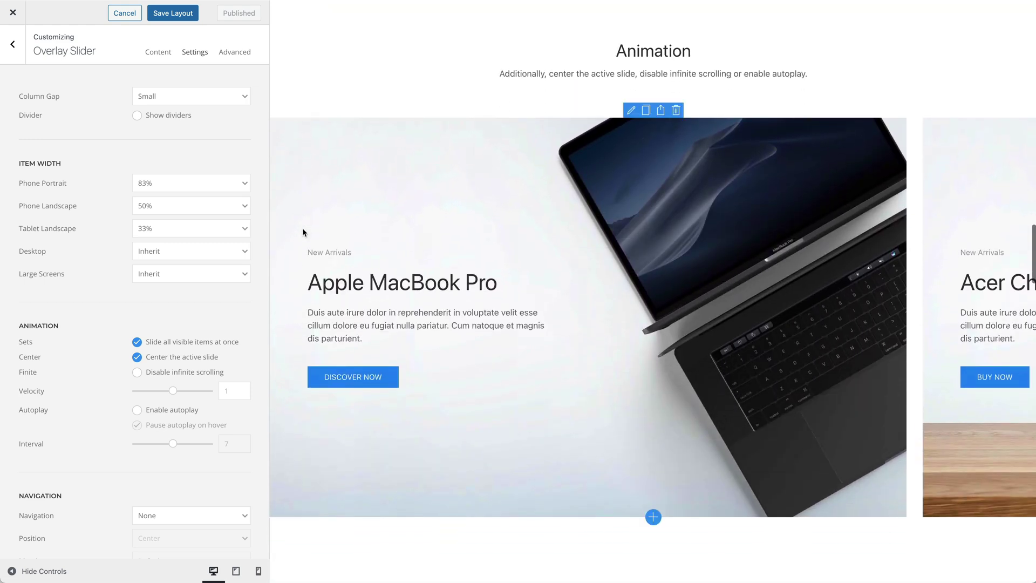
click(630, 114)
click(194, 52)
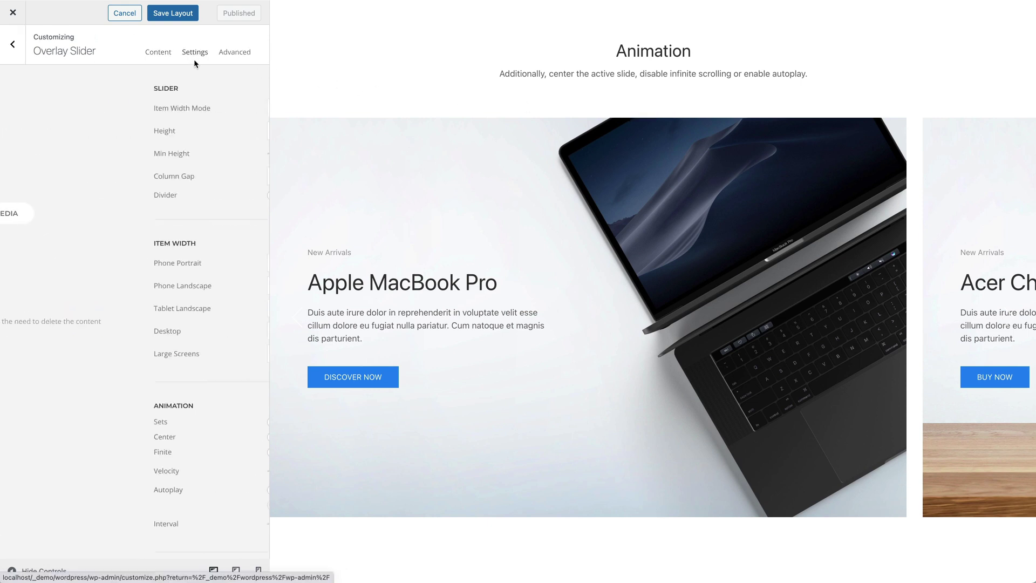
scroll(200, 189, down, 5)
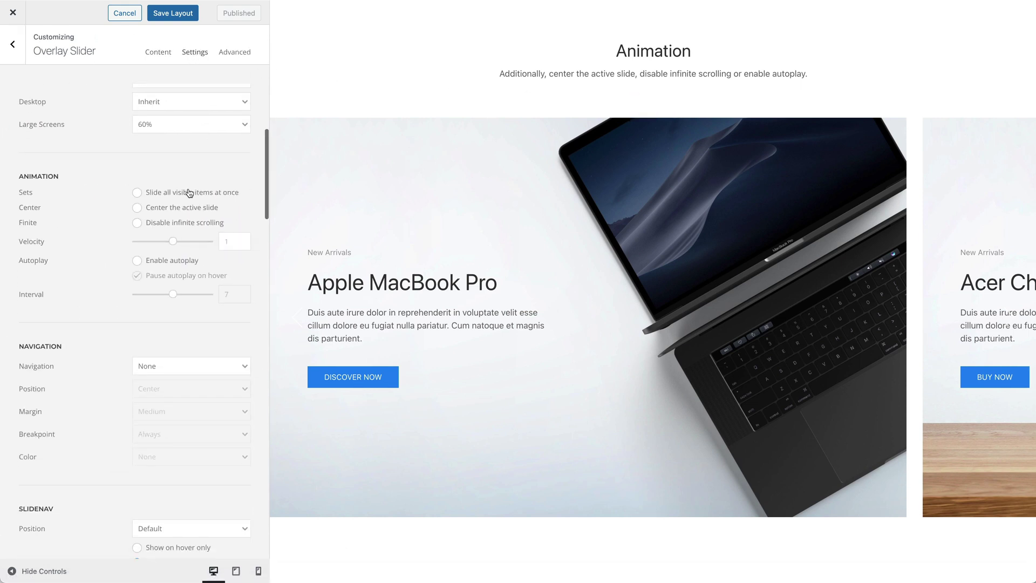
click(138, 209)
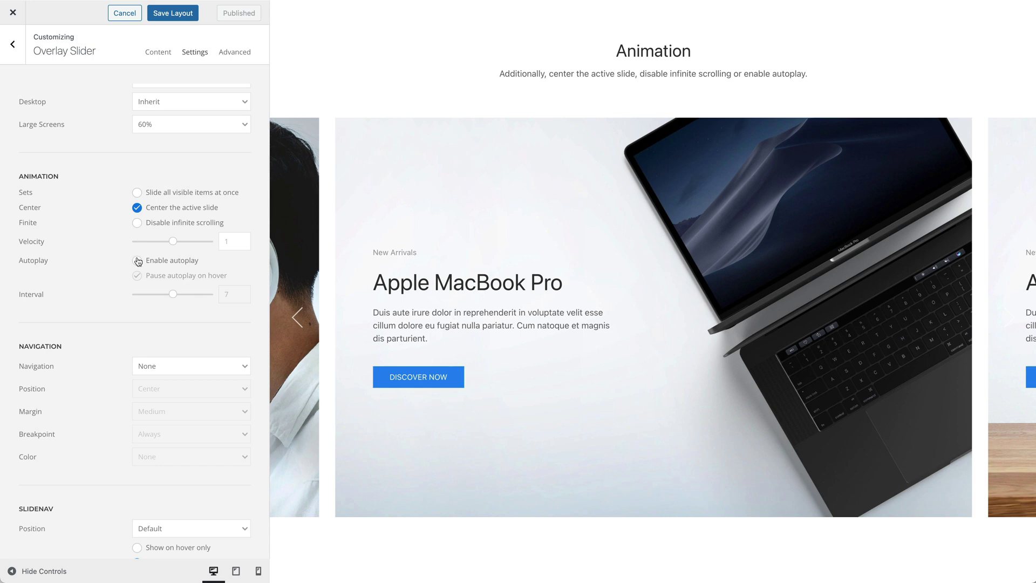
click(137, 260)
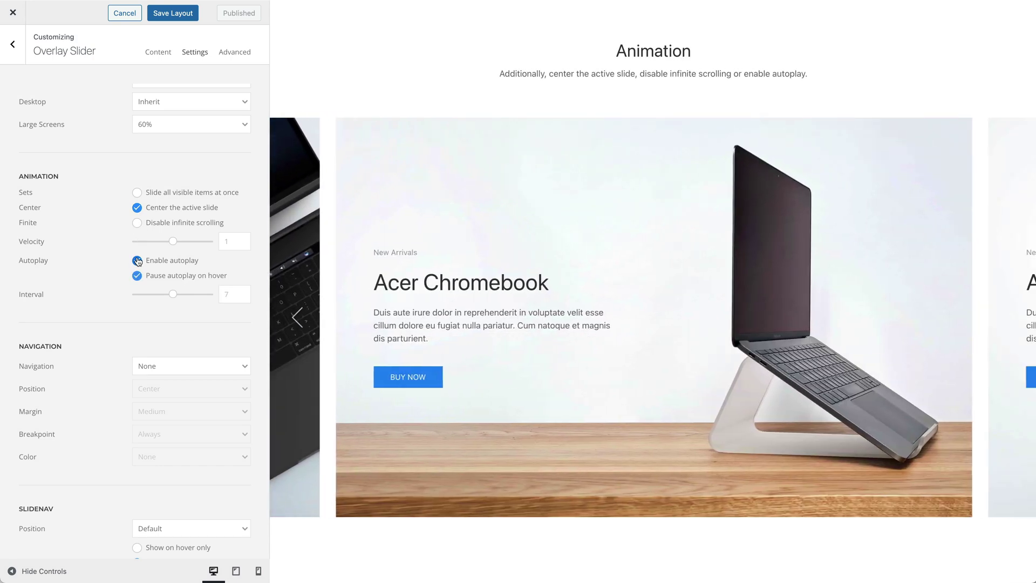
- Open the settings of the first slider in the Navigation section and review its navigation type options
scroll(354, 262, down, 9)
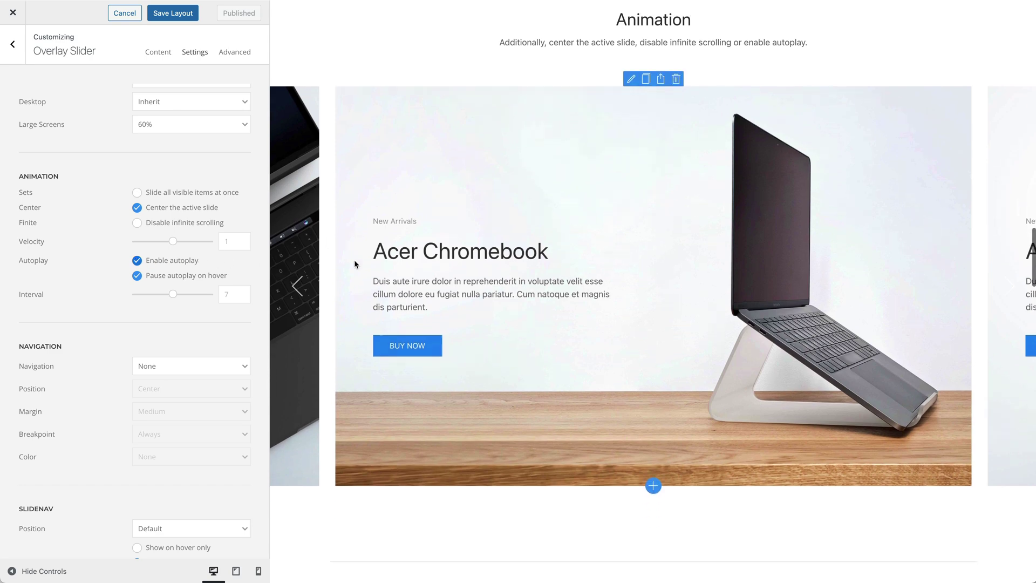
scroll(355, 263, down, 3)
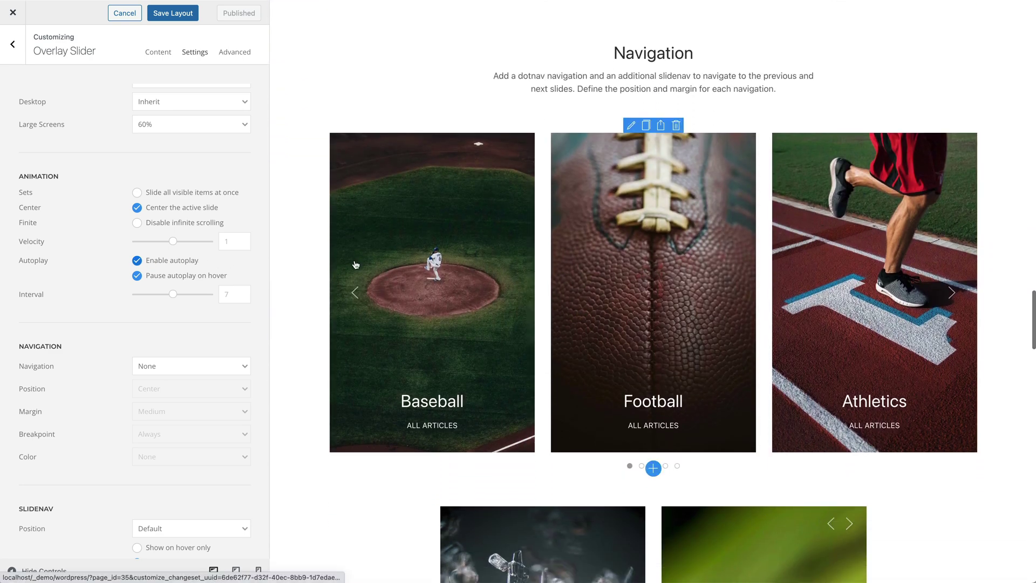
click(630, 125)
click(192, 56)
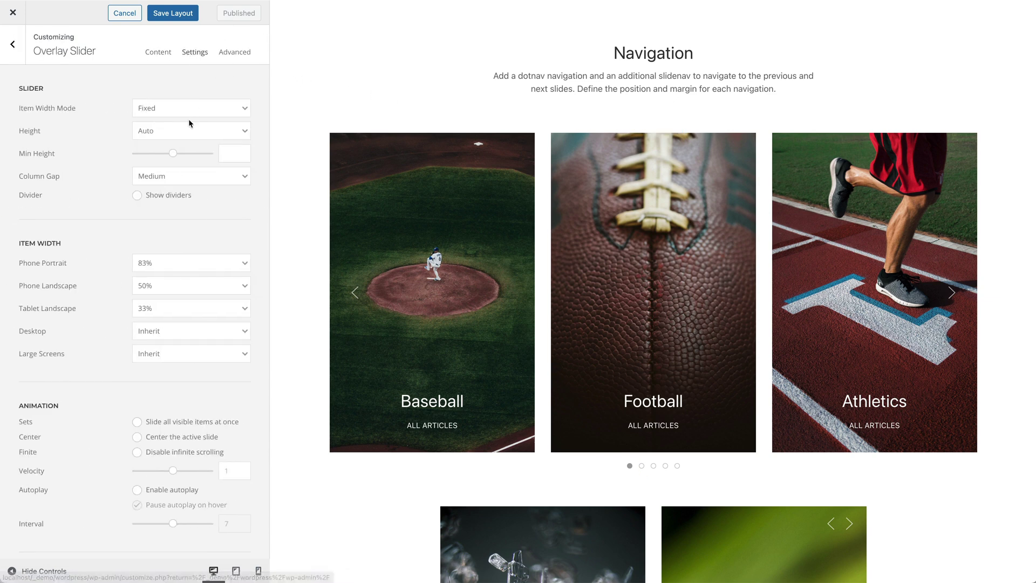
scroll(189, 119, down, 6)
scroll(189, 123, down, 3)
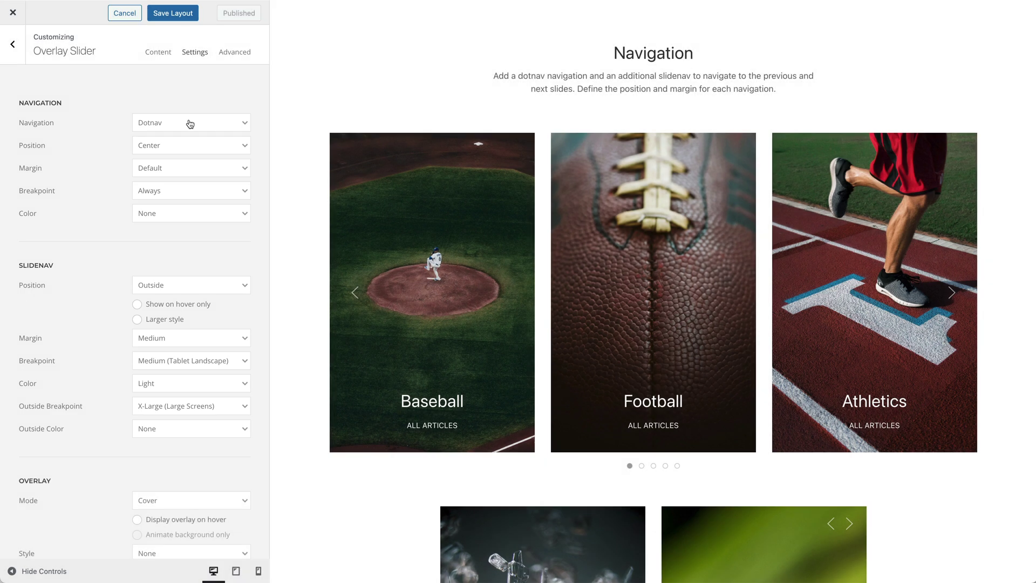
click(190, 124)
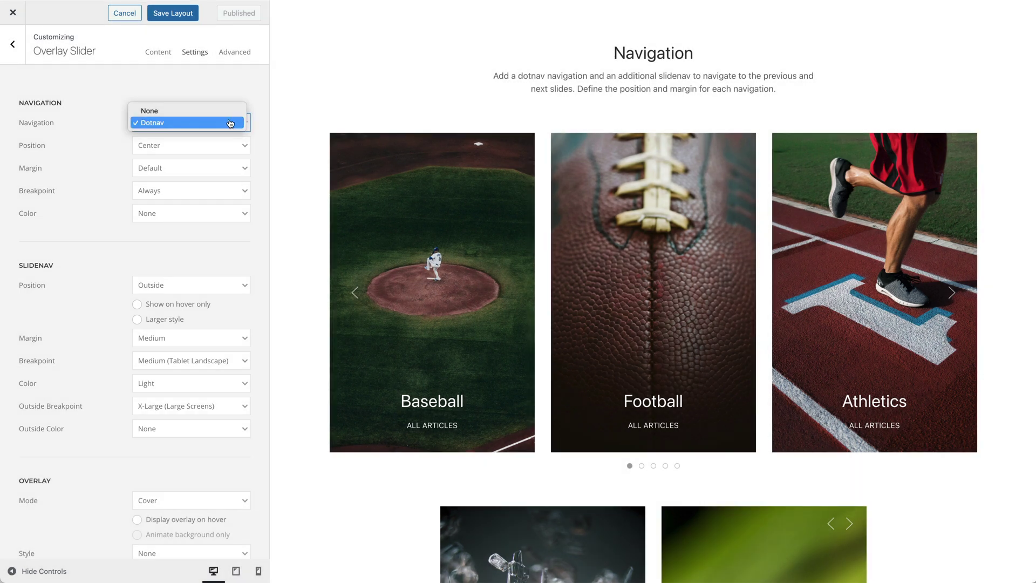
click(262, 124)
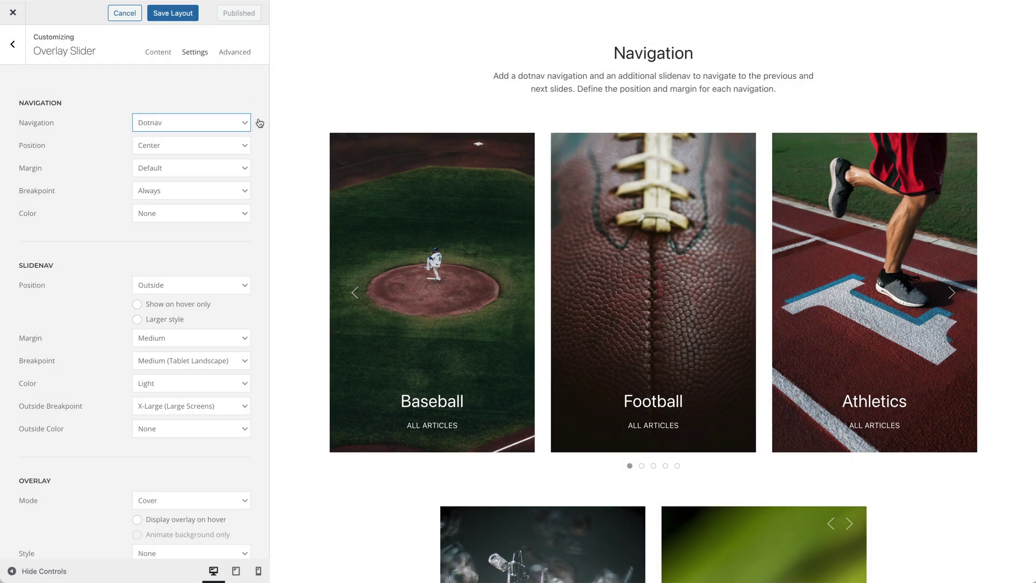
- Review the available slidenav positions and move the sports slider back two slides with its slidenav
click(219, 284)
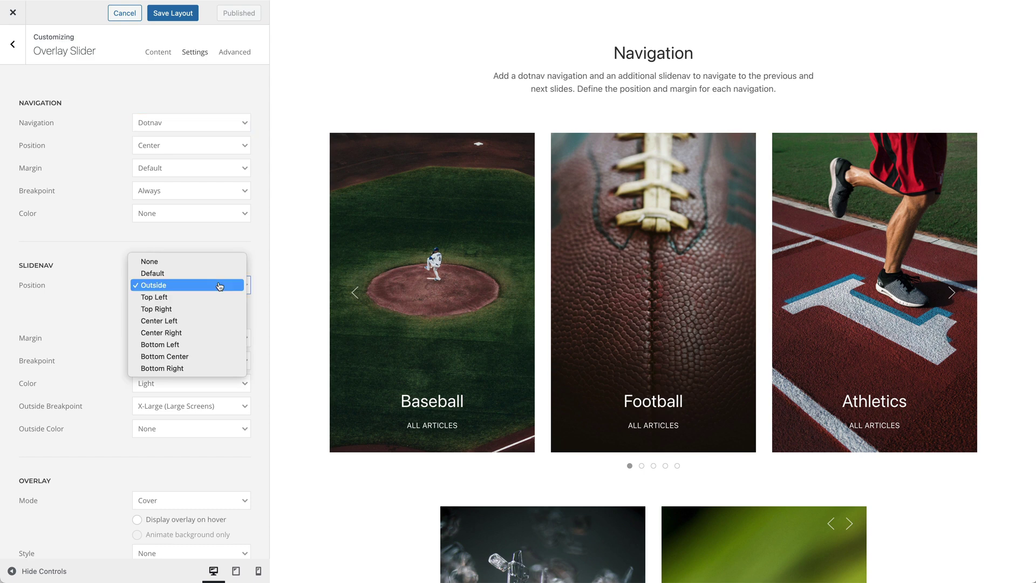
click(259, 279)
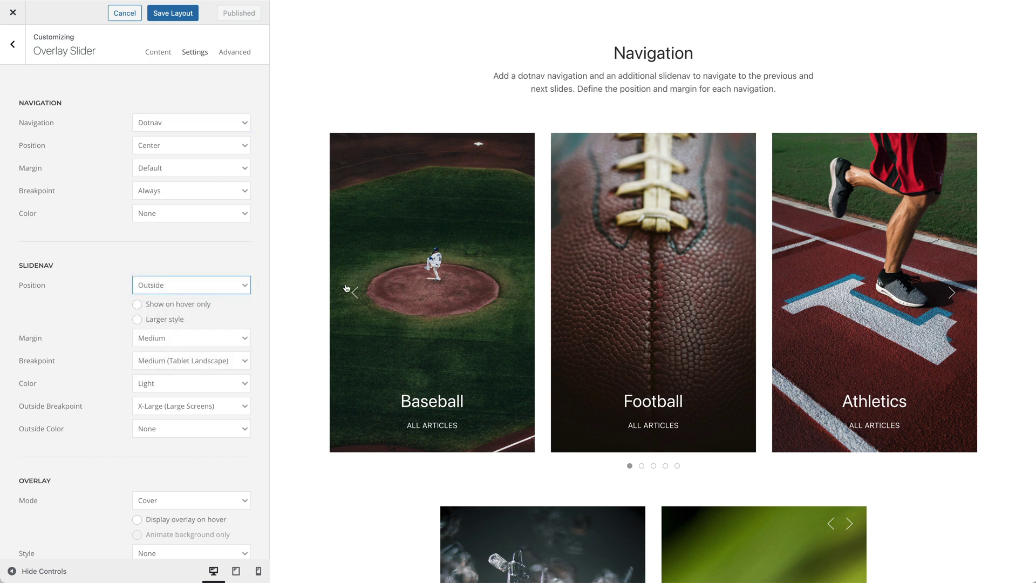
click(348, 289)
click(351, 290)
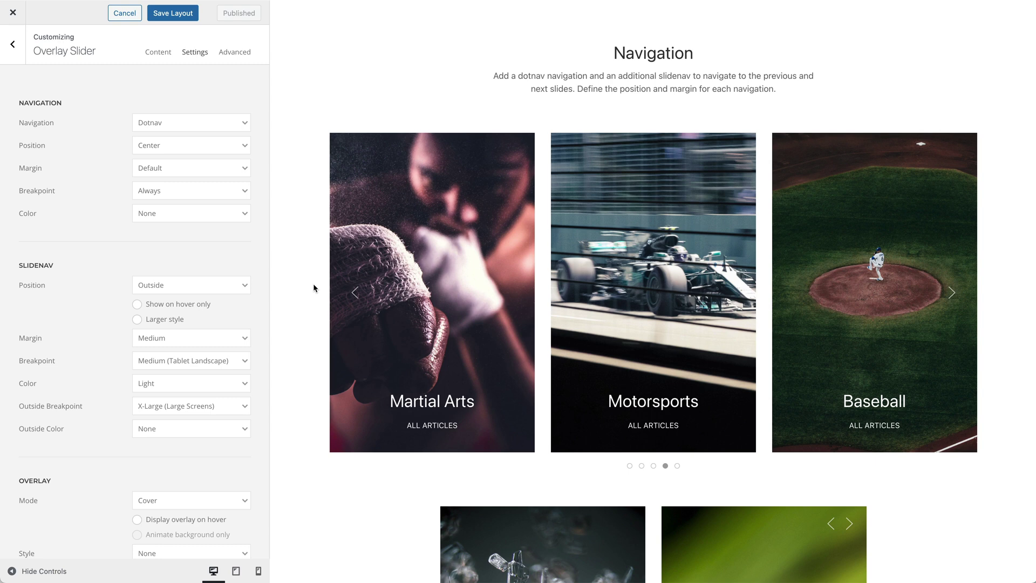
- Swipe the Our Climate slider forward two slides and advance the Animal World slider by one slide
scroll(313, 287, down, 7)
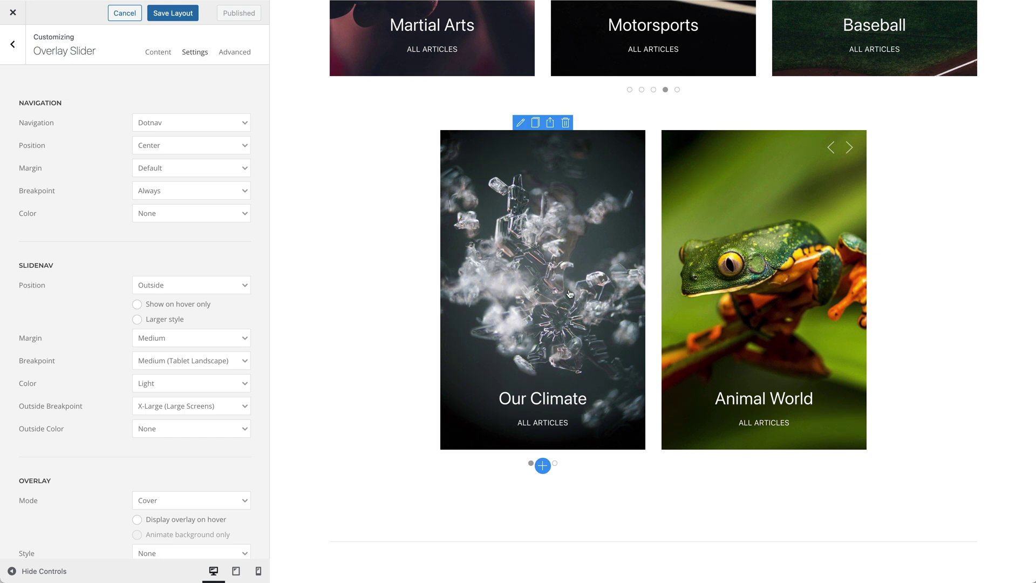
drag(570, 294, 443, 295)
drag(558, 299, 469, 298)
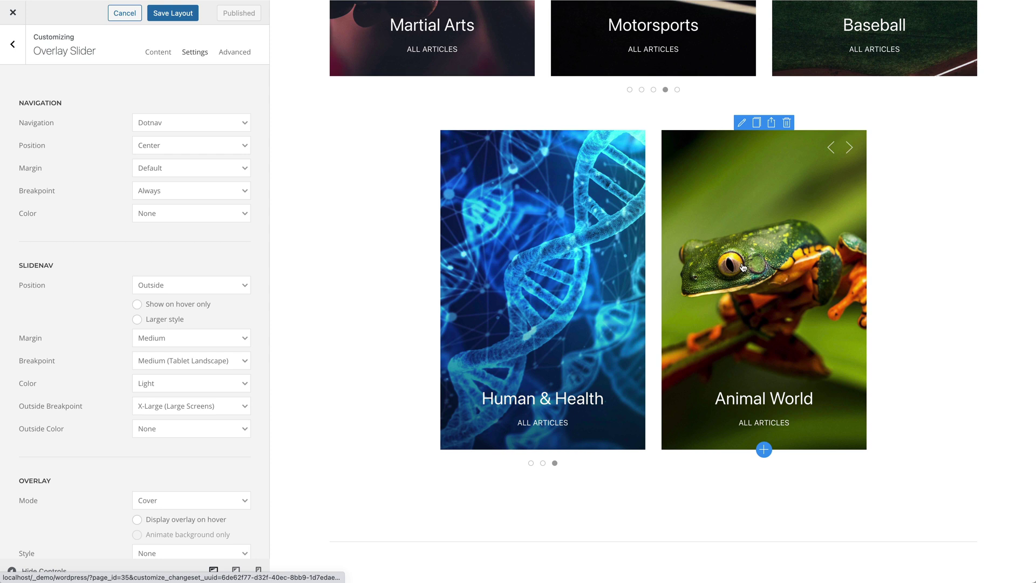
click(847, 157)
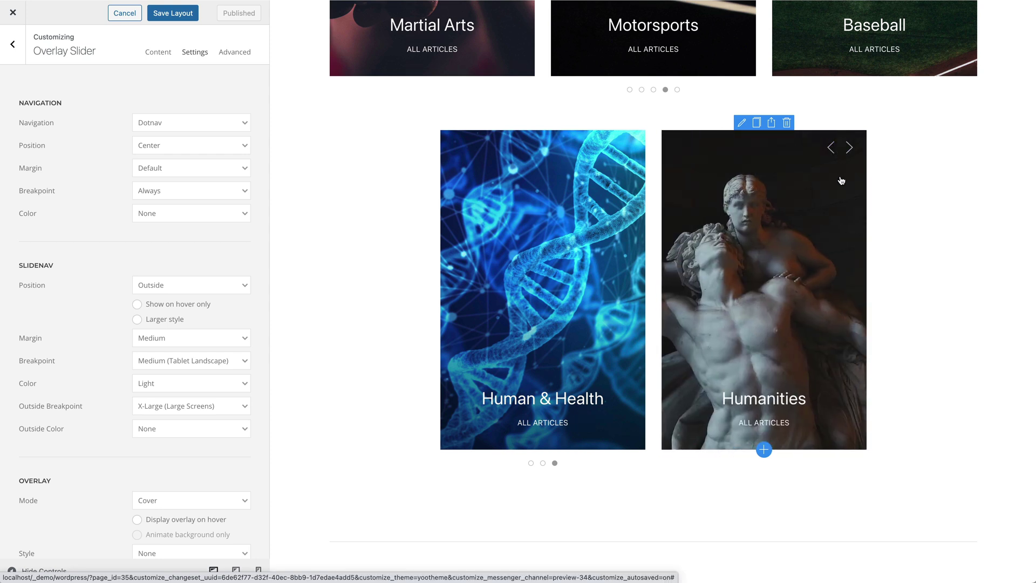
- Browse the example sliders in the More Settings section and swipe the Yoga slider forward one slide
scroll(840, 180, down, 10)
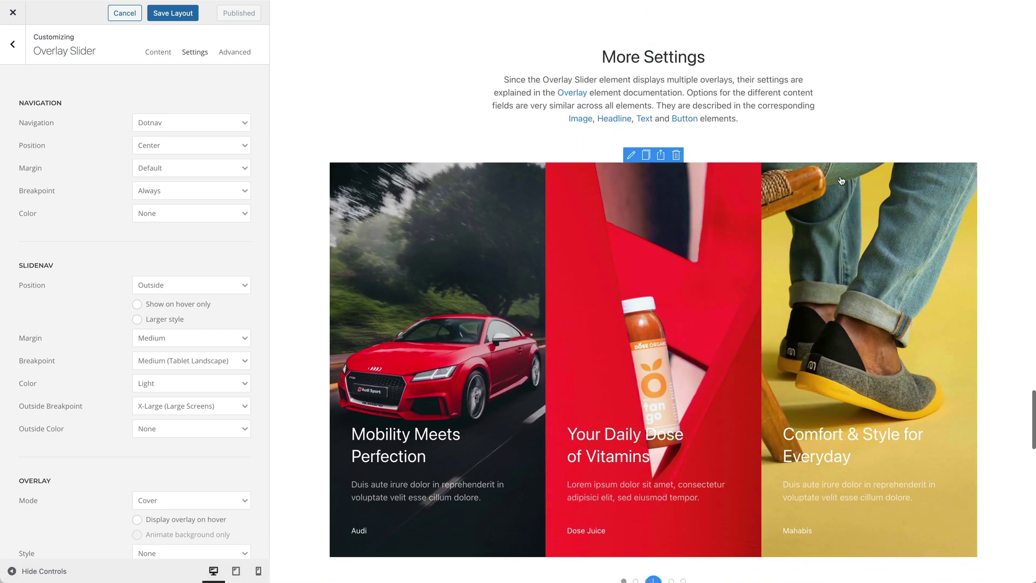
scroll(840, 199, down, 2)
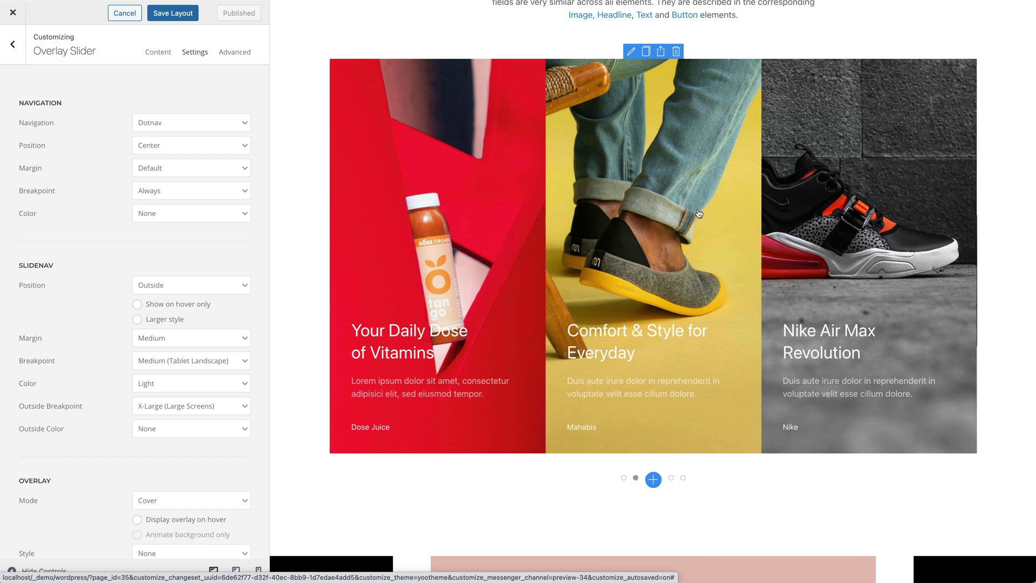
scroll(698, 213, down, 5)
scroll(698, 213, down, 3)
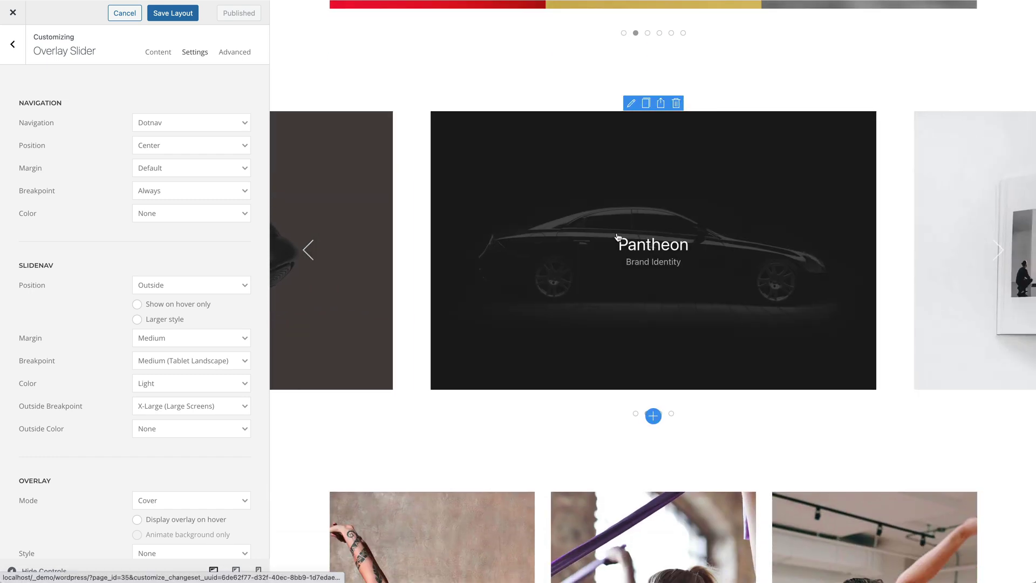
scroll(617, 238, down, 7)
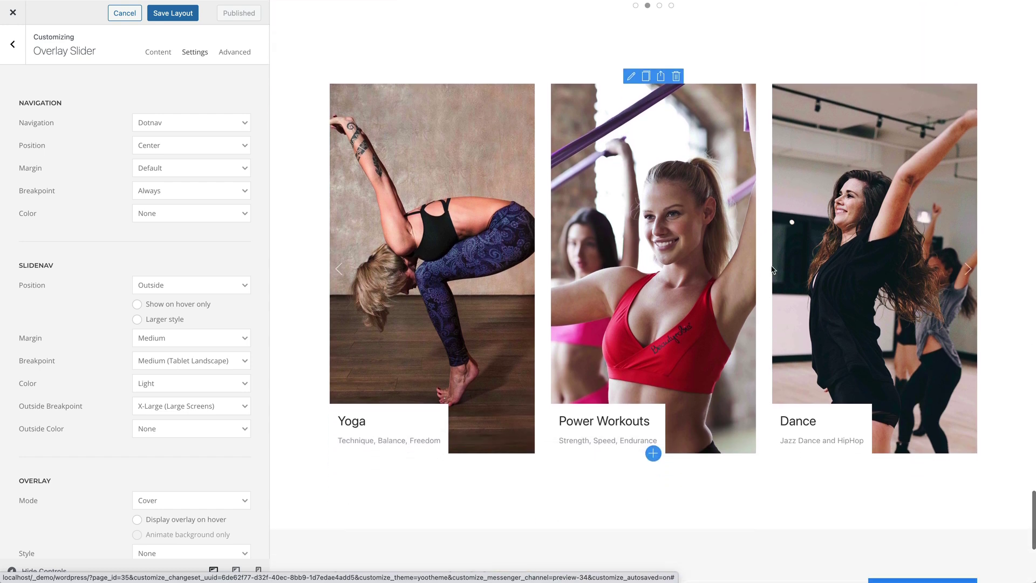
drag(886, 275, 652, 294)
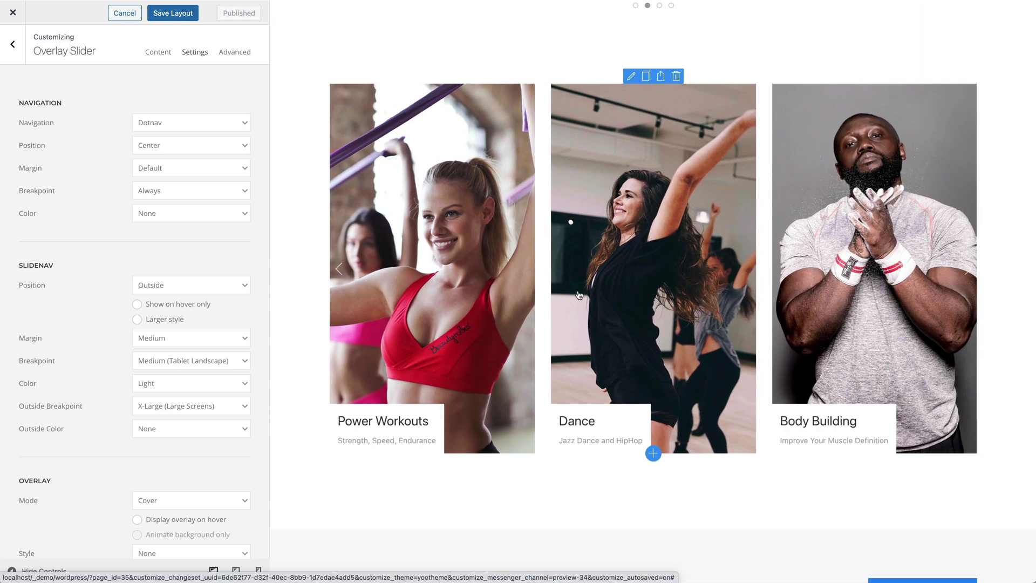
- Review the slider's overlay, image, title, meta, content and link settings
scroll(253, 286, down, 7)
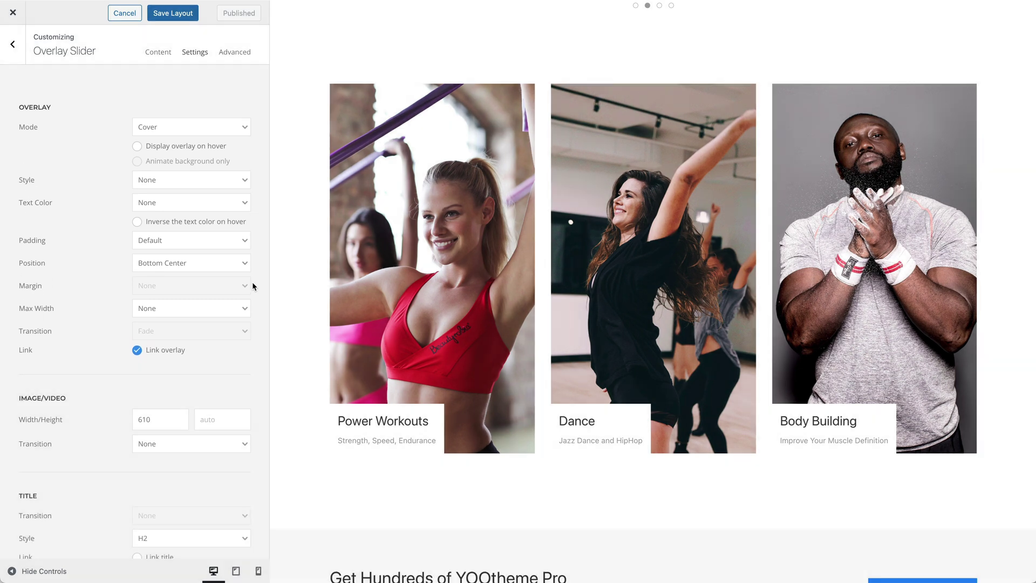
scroll(252, 283, down, 5)
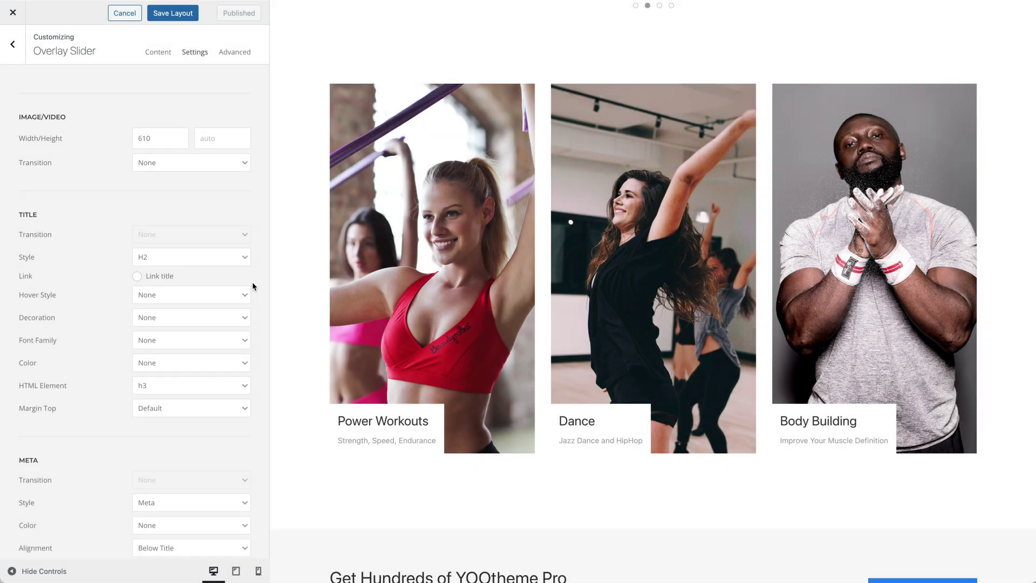
scroll(252, 286, down, 8)
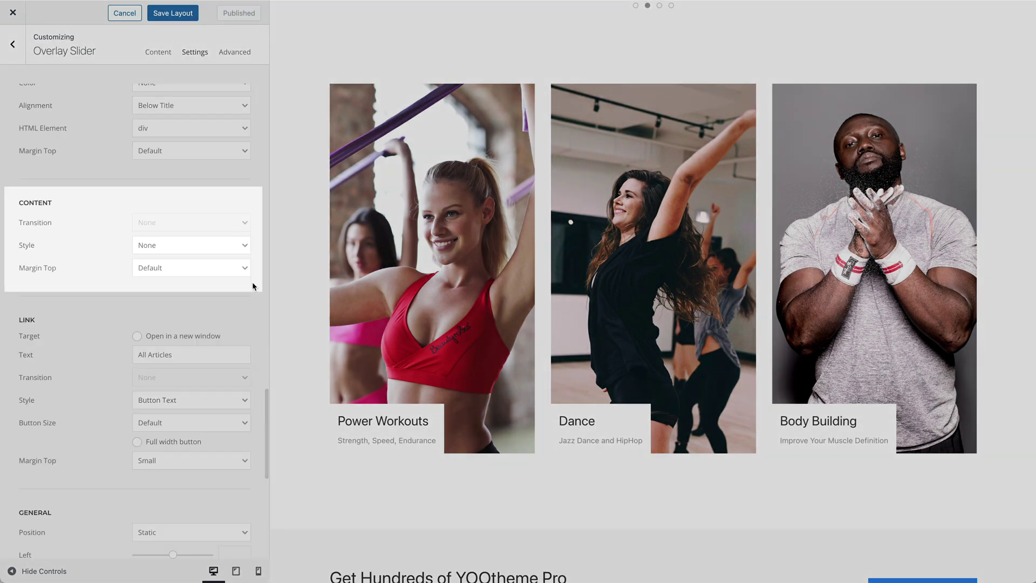